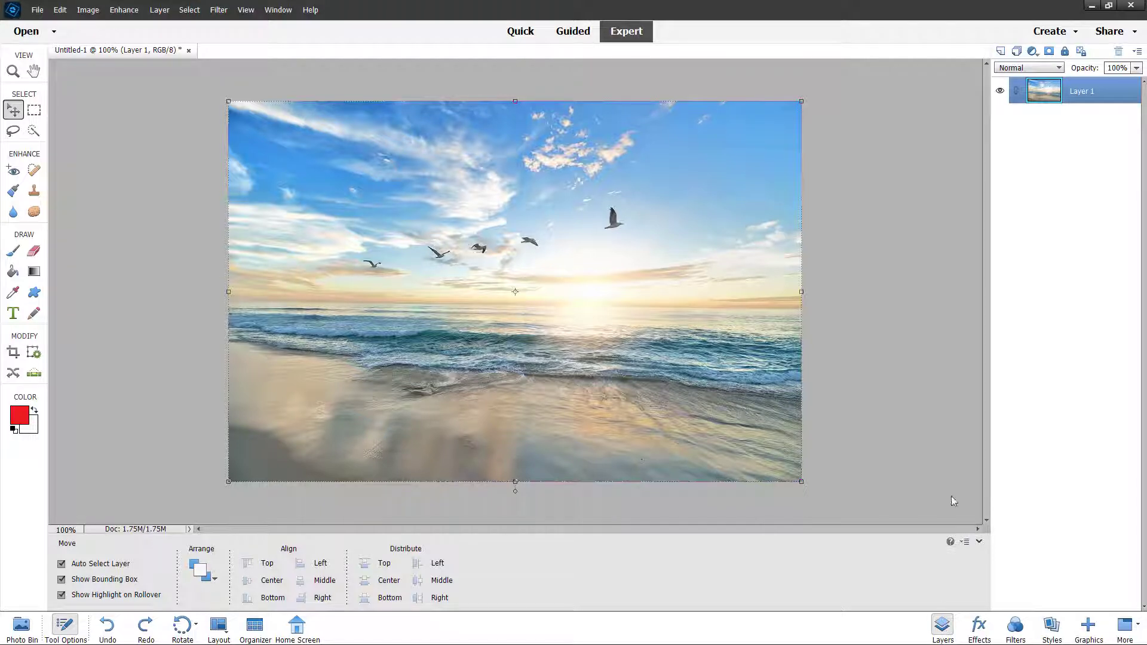
Step: Add a Brightness/Contrast adjustment layer above the beach photo with brightness -43 and contrast 82
click(1033, 51)
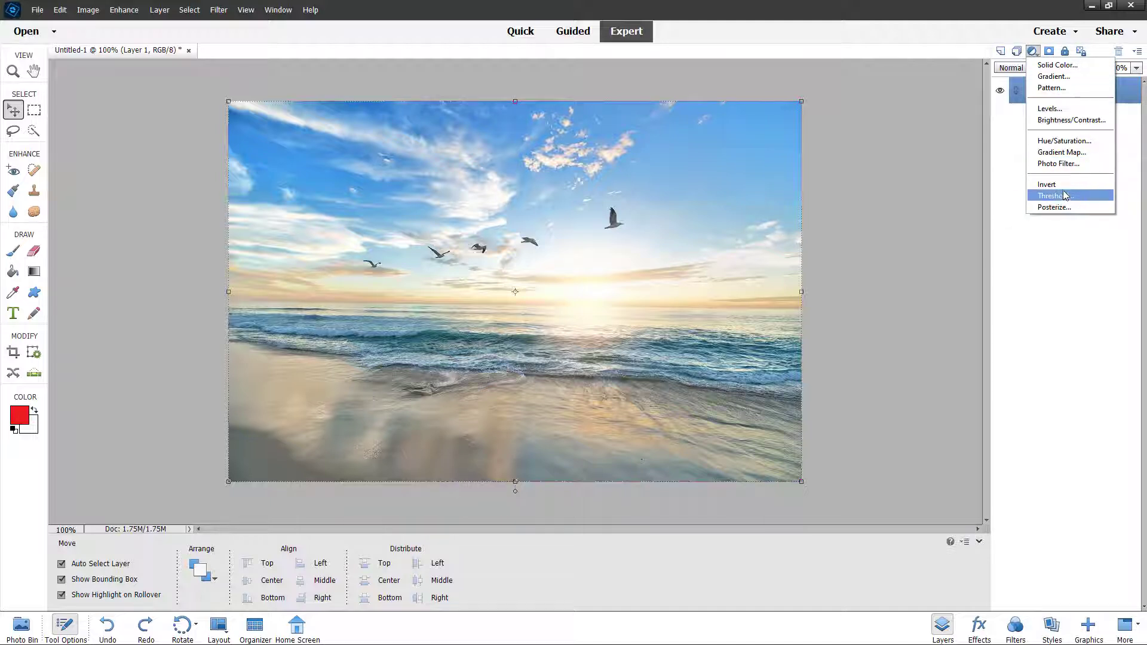
click(1070, 120)
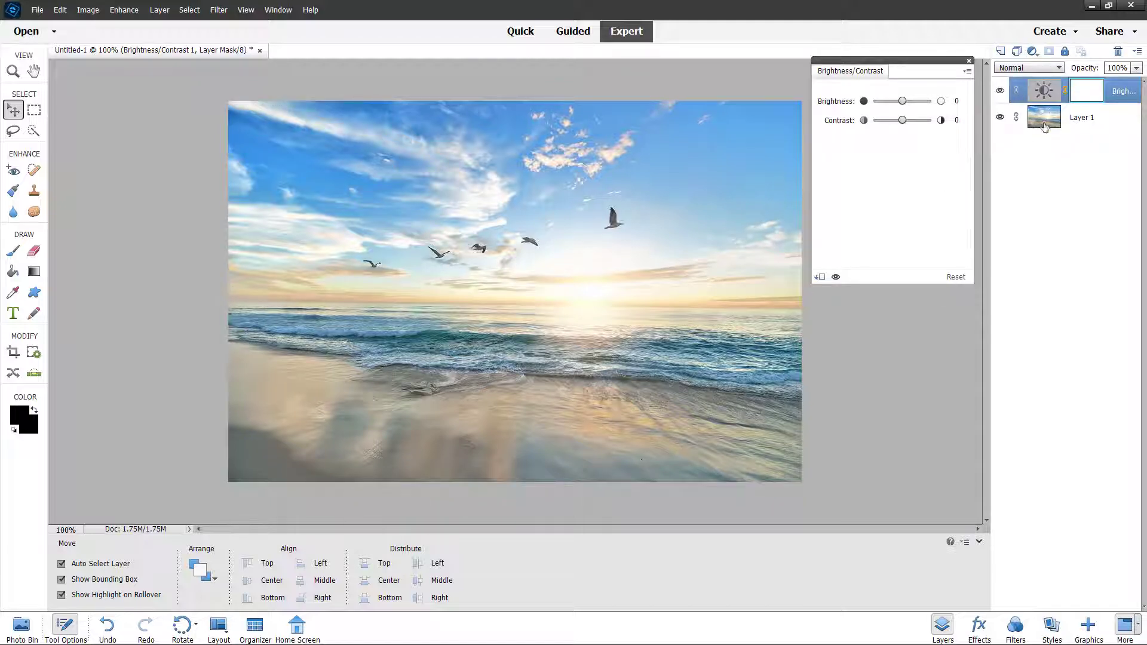
mouse_move(902, 105)
mouse_down()
mouse_move(913, 103)
mouse_move(894, 108)
mouse_move(913, 104)
mouse_move(895, 123)
mouse_move(925, 126)
mouse_move(909, 103)
mouse_move(896, 107)
mouse_up()
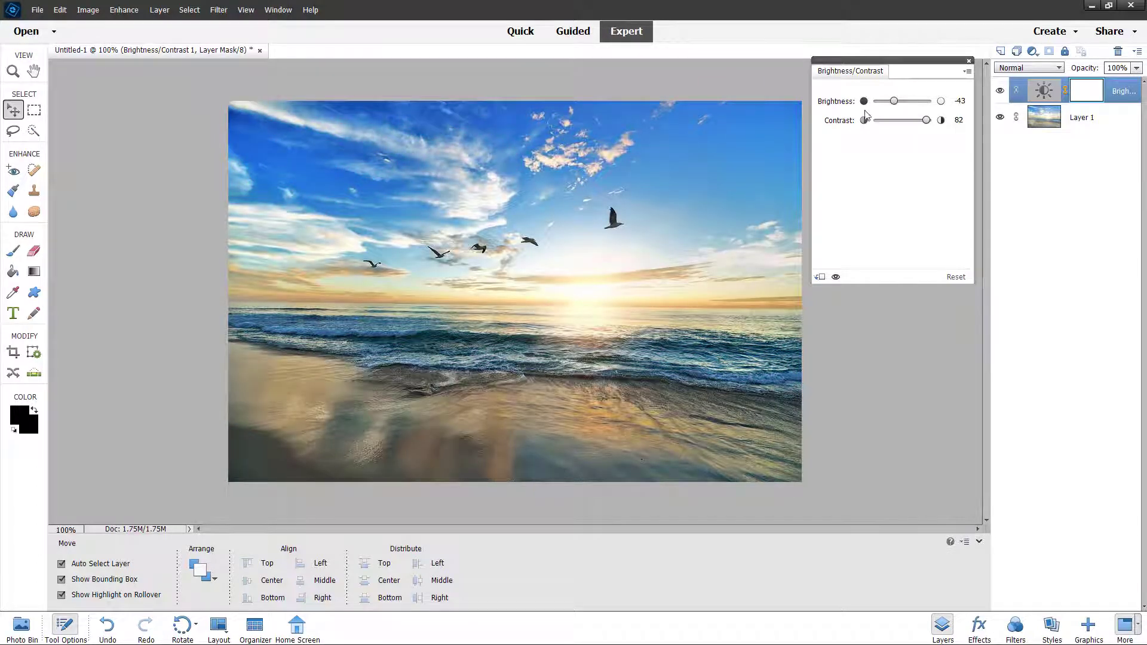
Step: Compare the photo with and without the Brightness/Contrast adjustment, and check that its settings stay reachable from the layer
mouse_move(311, 137)
mouse_down()
mouse_move(326, 171)
mouse_move(401, 167)
mouse_move(314, 139)
mouse_up()
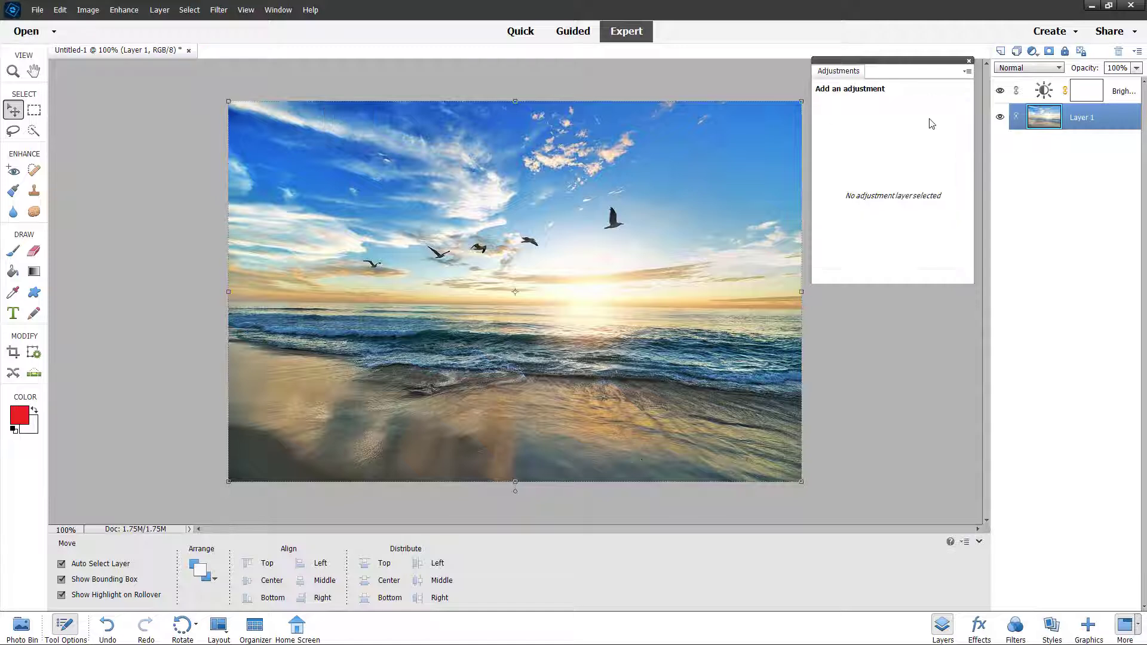
click(1103, 96)
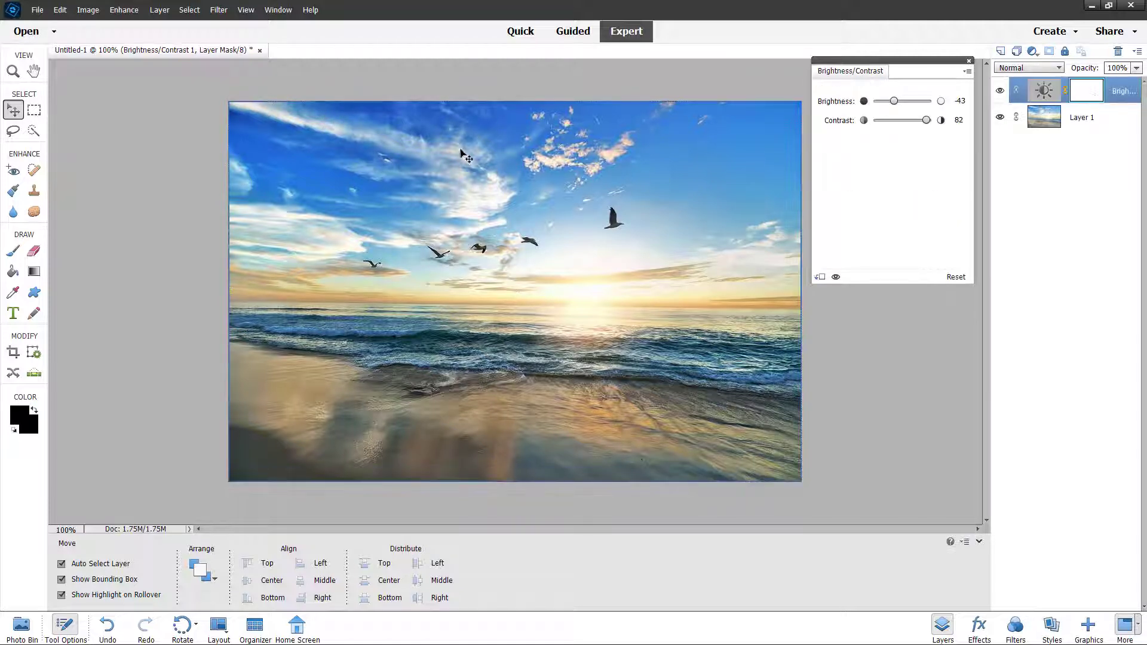
mouse_move(460, 162)
mouse_down()
mouse_move(536, 207)
mouse_move(460, 162)
mouse_up()
click(1046, 119)
click(1079, 101)
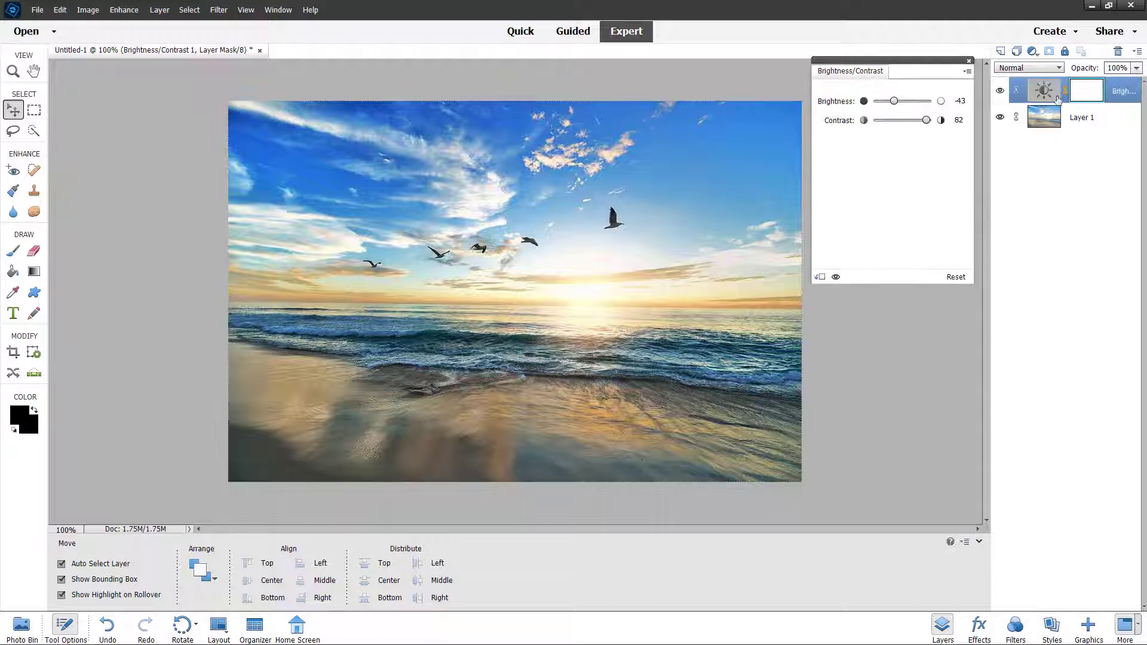
click(1002, 92)
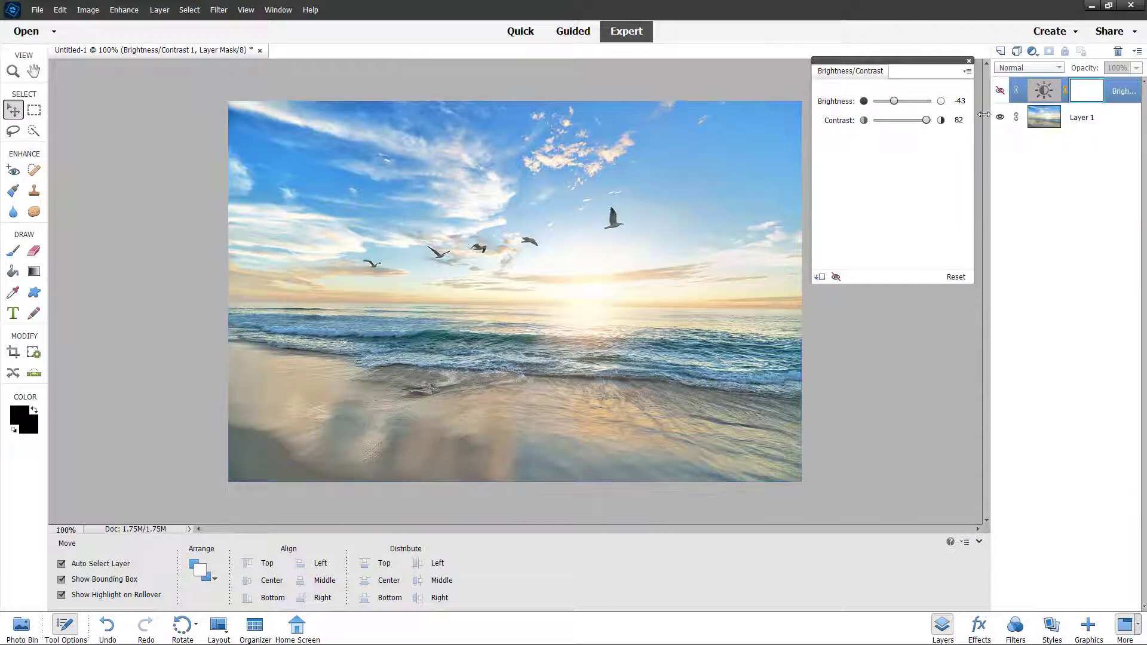
click(1000, 90)
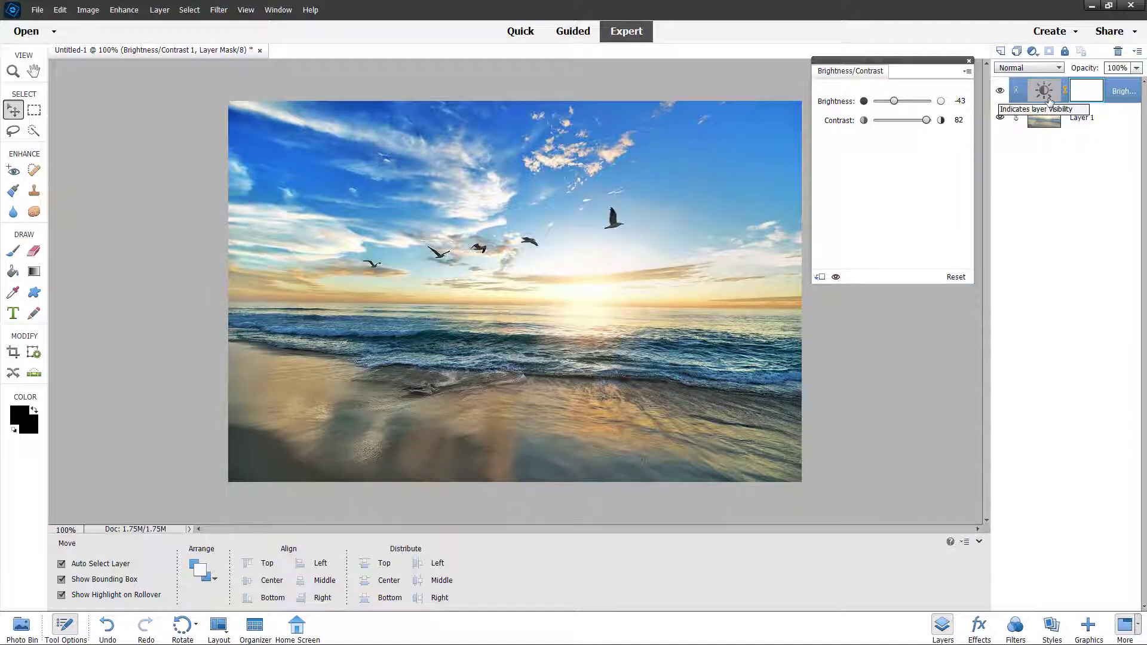
click(1050, 118)
mouse_move(606, 157)
mouse_down()
mouse_move(611, 184)
mouse_move(606, 158)
mouse_up()
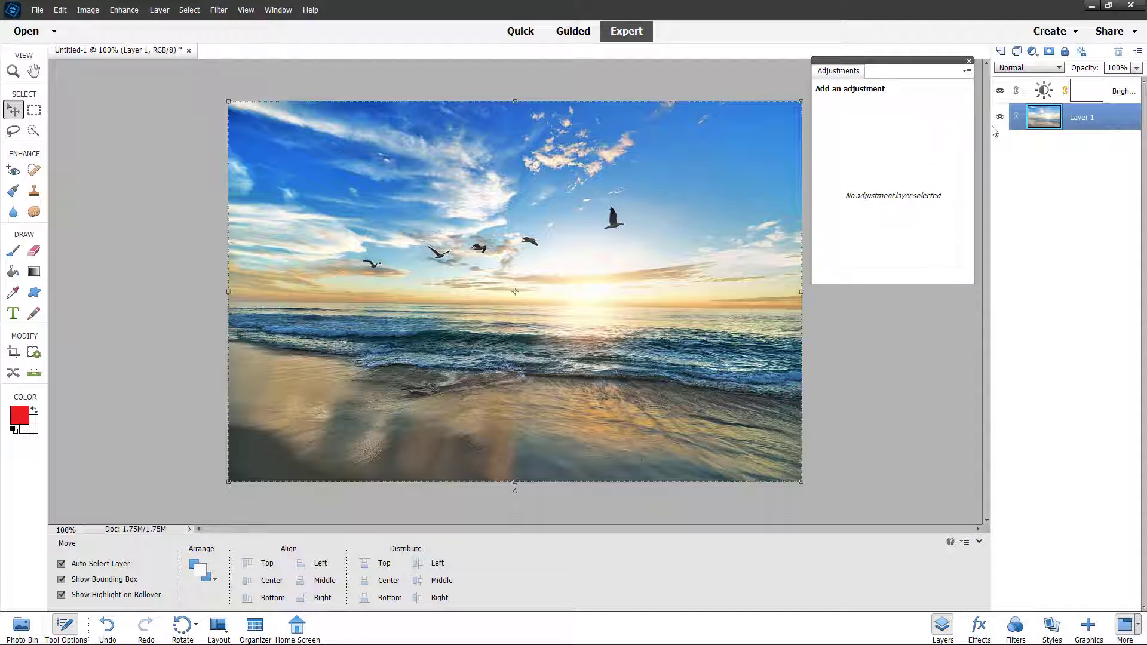
click(1044, 91)
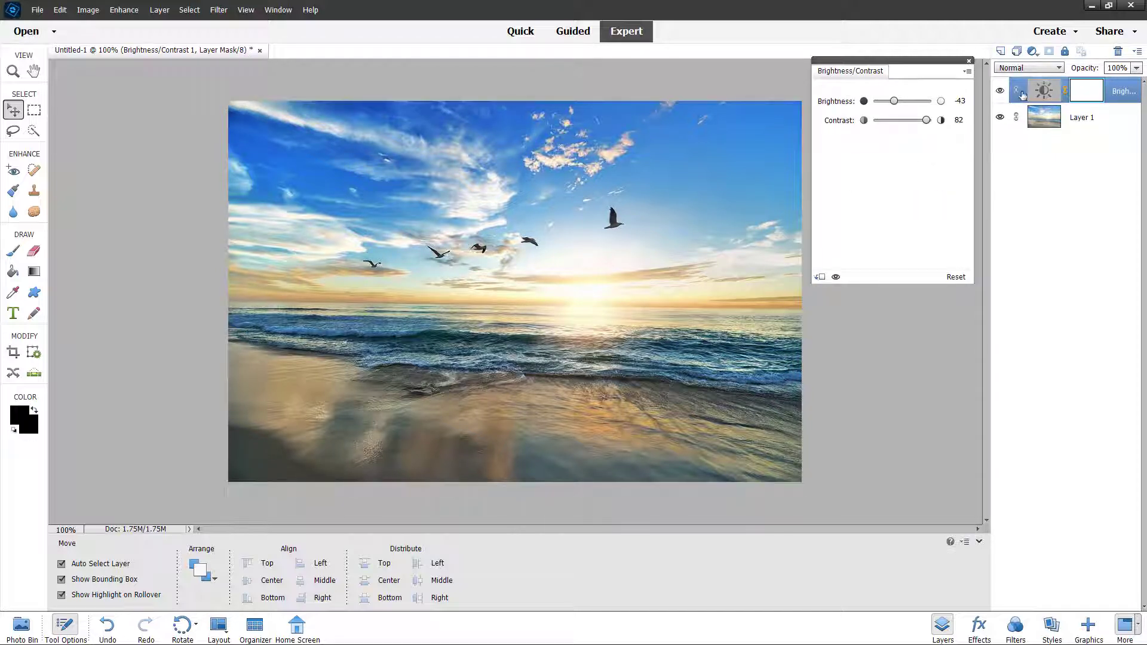
click(1000, 91)
click(1000, 91)
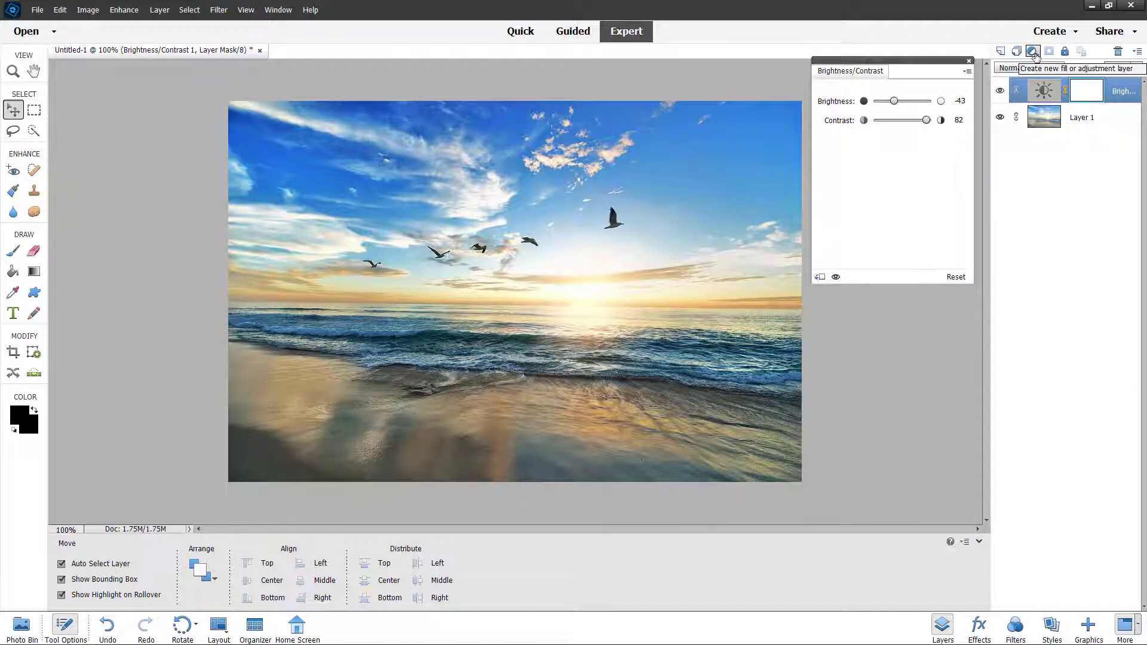
Step: Add an orange Photo Filter adjustment layer at 53% density, switching between it and the Brightness/Contrast layer to review their settings
click(1032, 52)
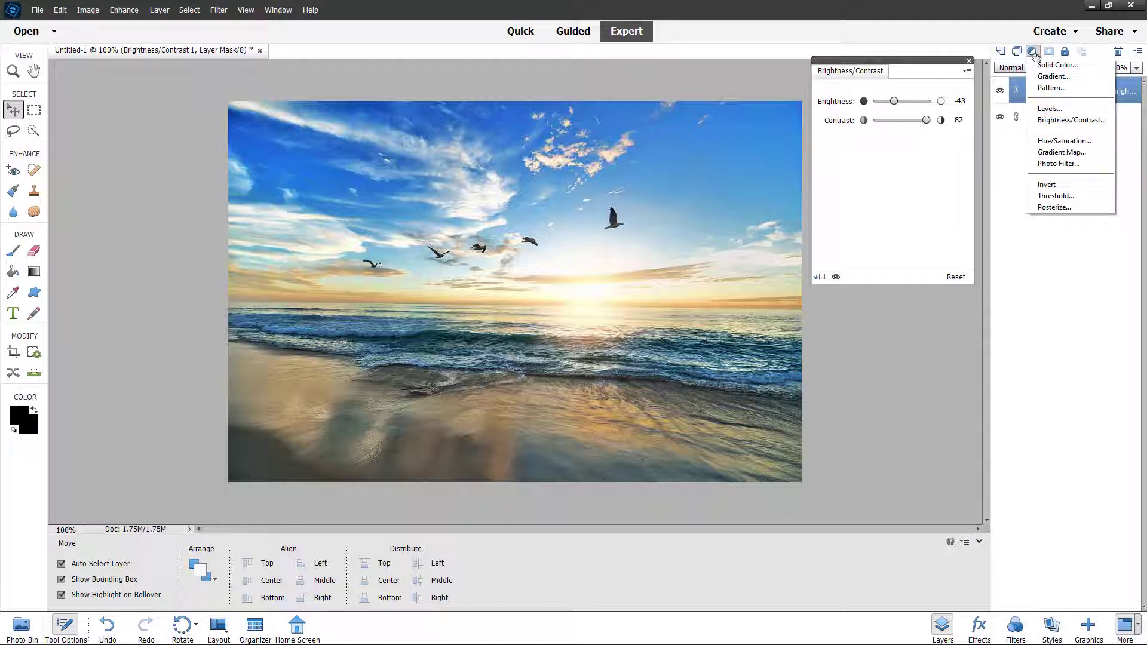
click(1056, 164)
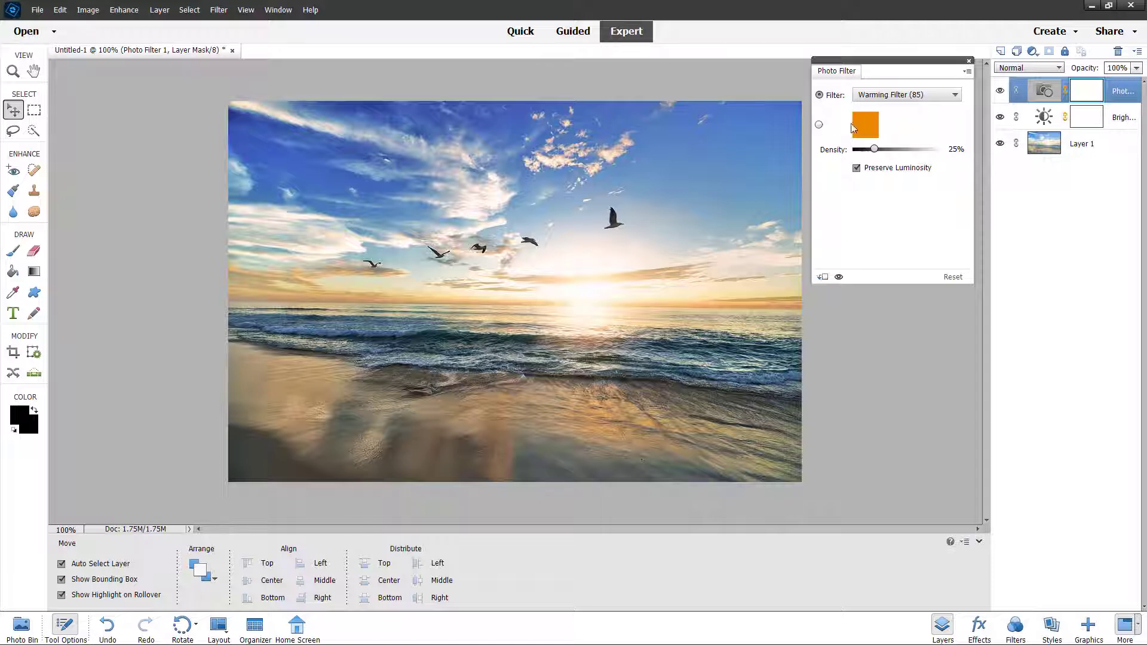
click(825, 126)
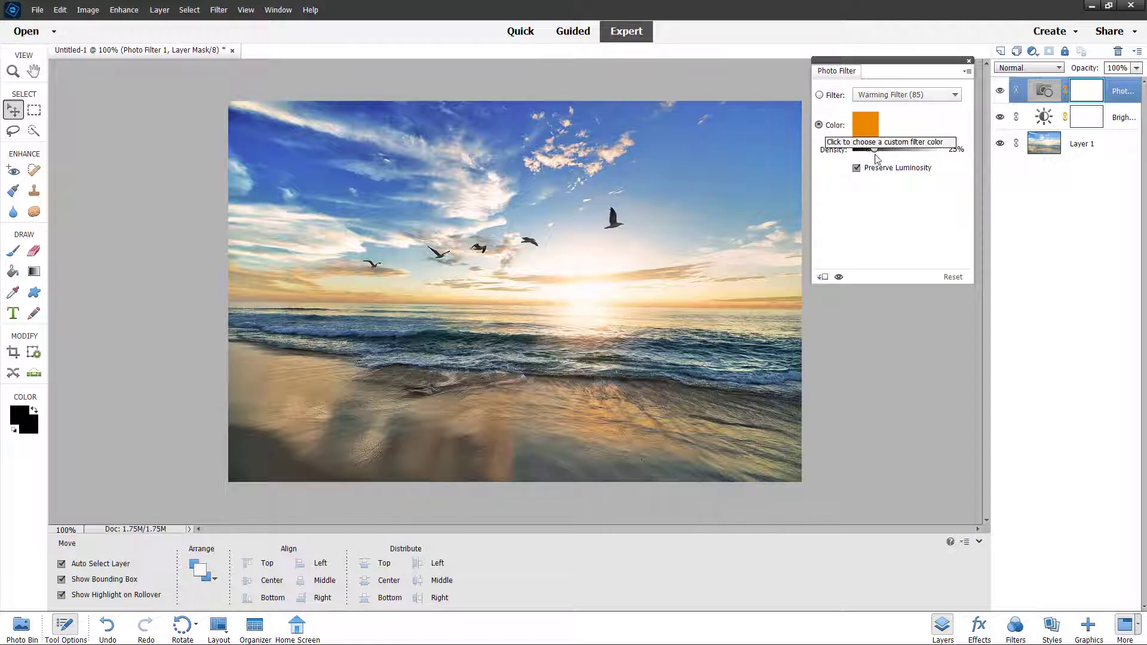
drag(874, 149, 897, 161)
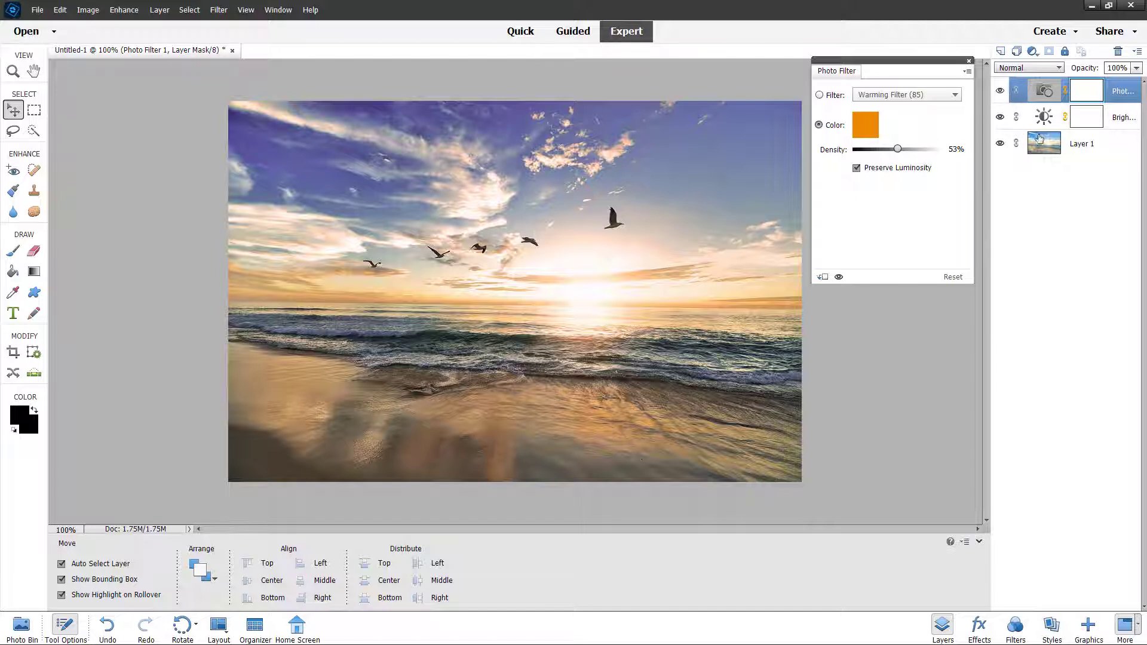
click(1058, 117)
click(1050, 96)
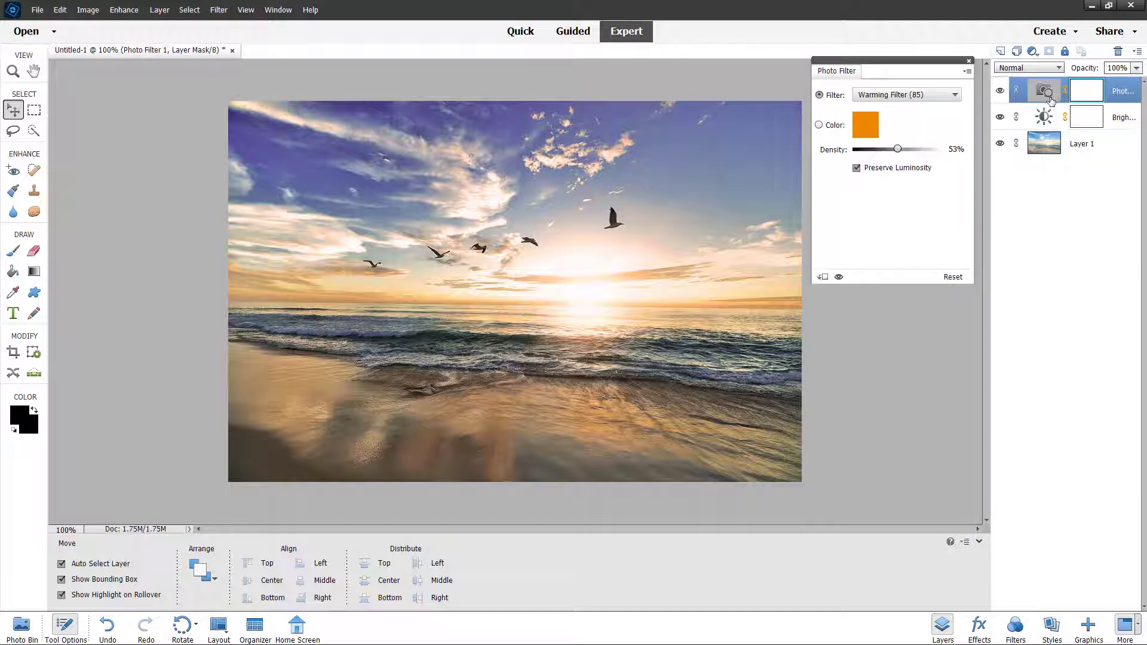
click(1046, 118)
click(1045, 93)
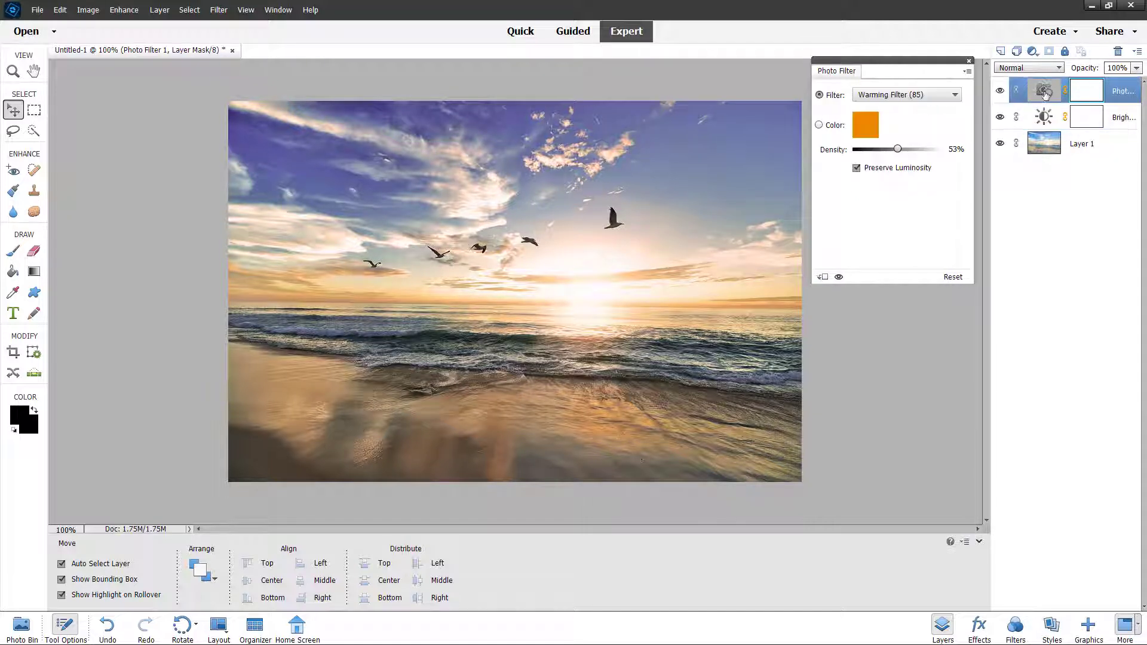
Step: Add a Gradient Map adjustment layer with the violet-to-orange gradient and lower the layer's opacity to 37%
click(1033, 52)
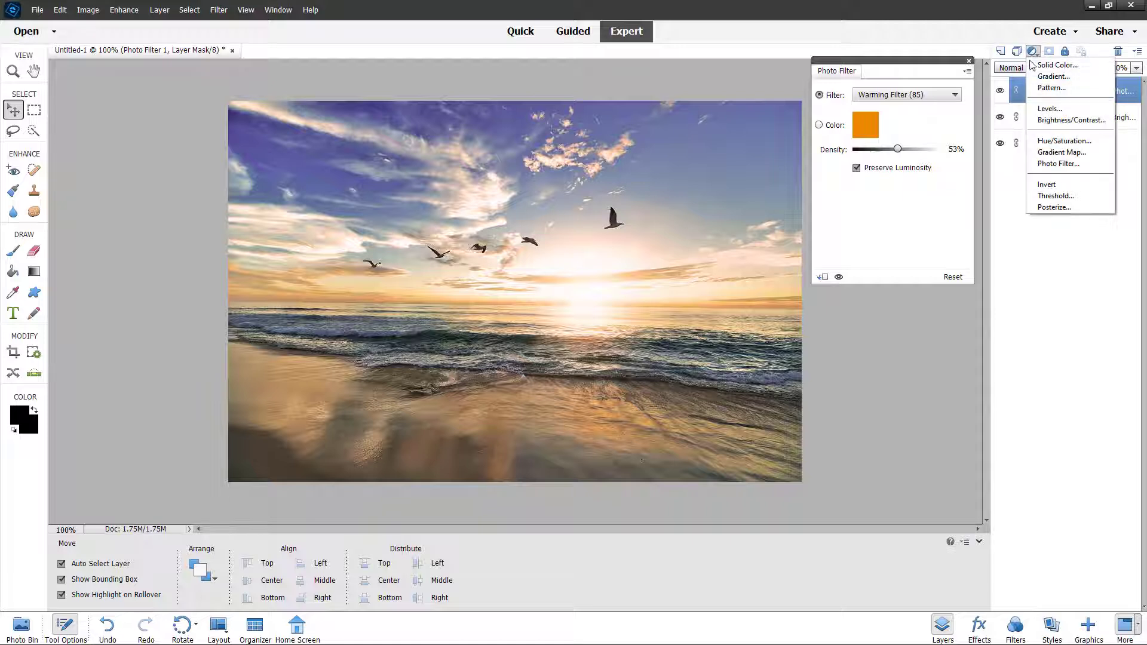
click(1052, 153)
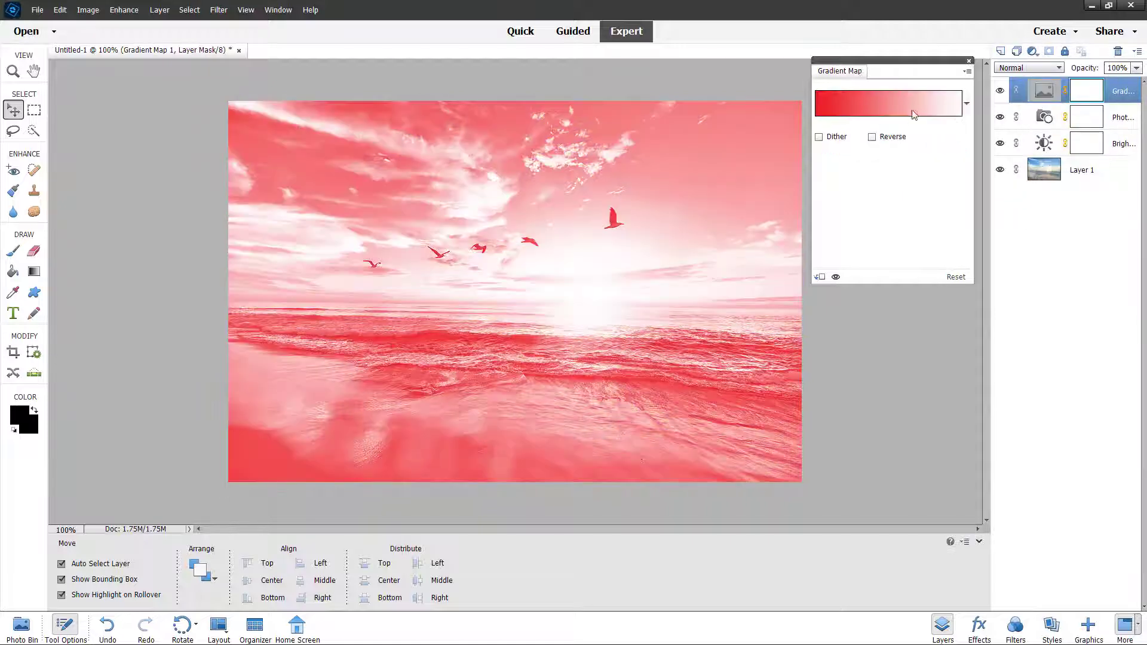
click(966, 103)
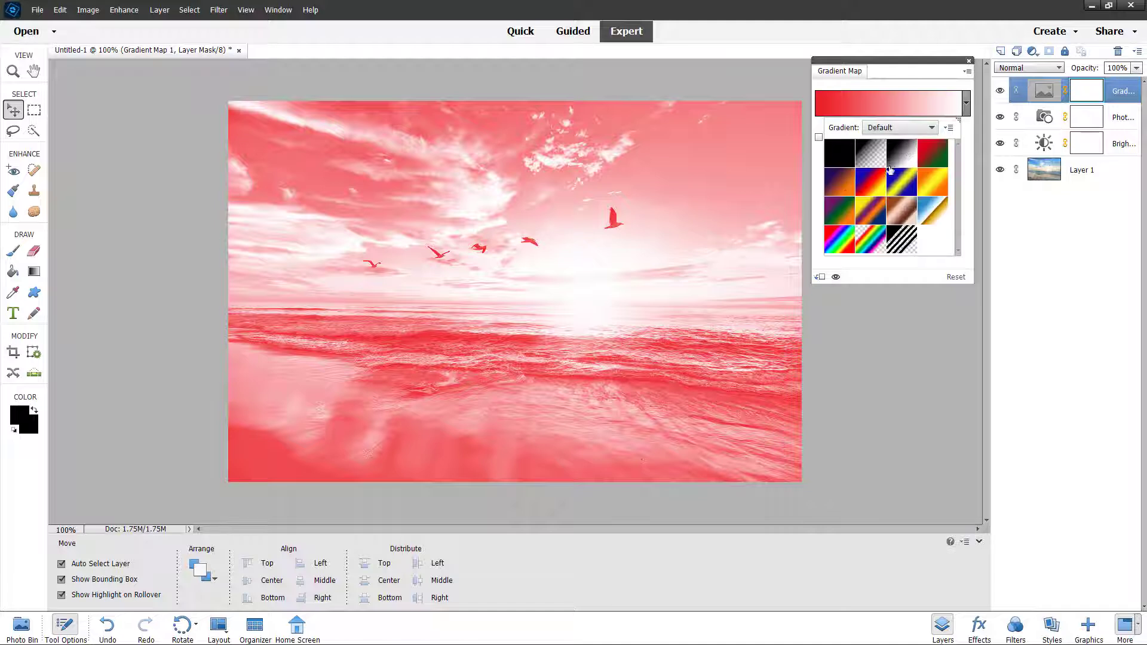
click(851, 183)
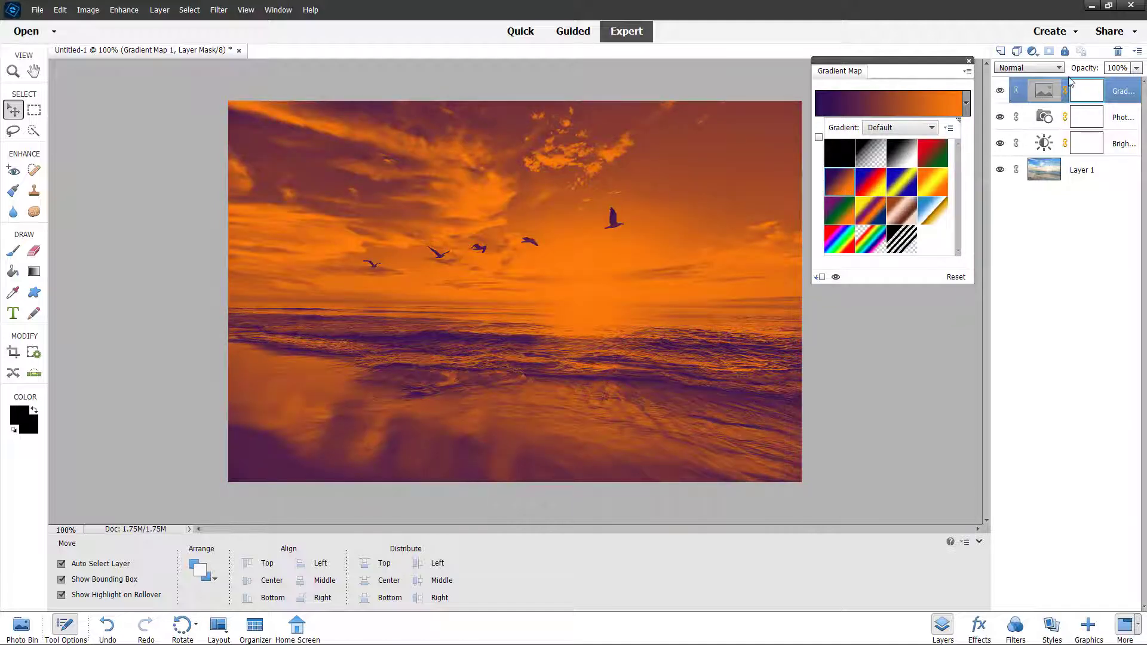
click(900, 78)
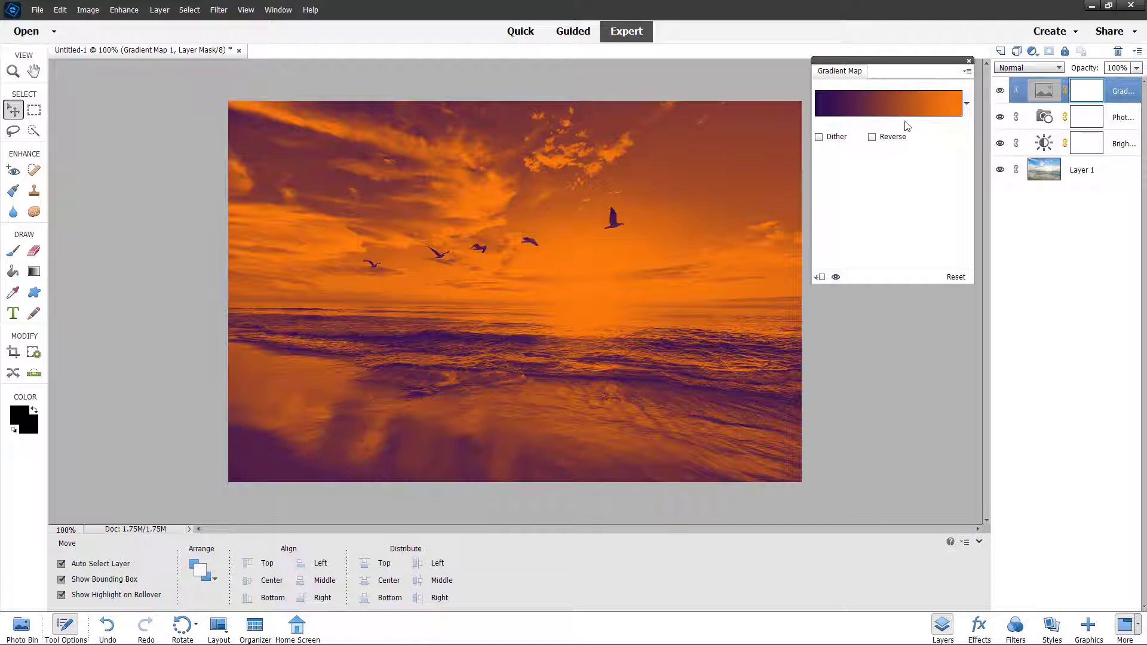
click(1137, 68)
drag(1136, 82, 1085, 87)
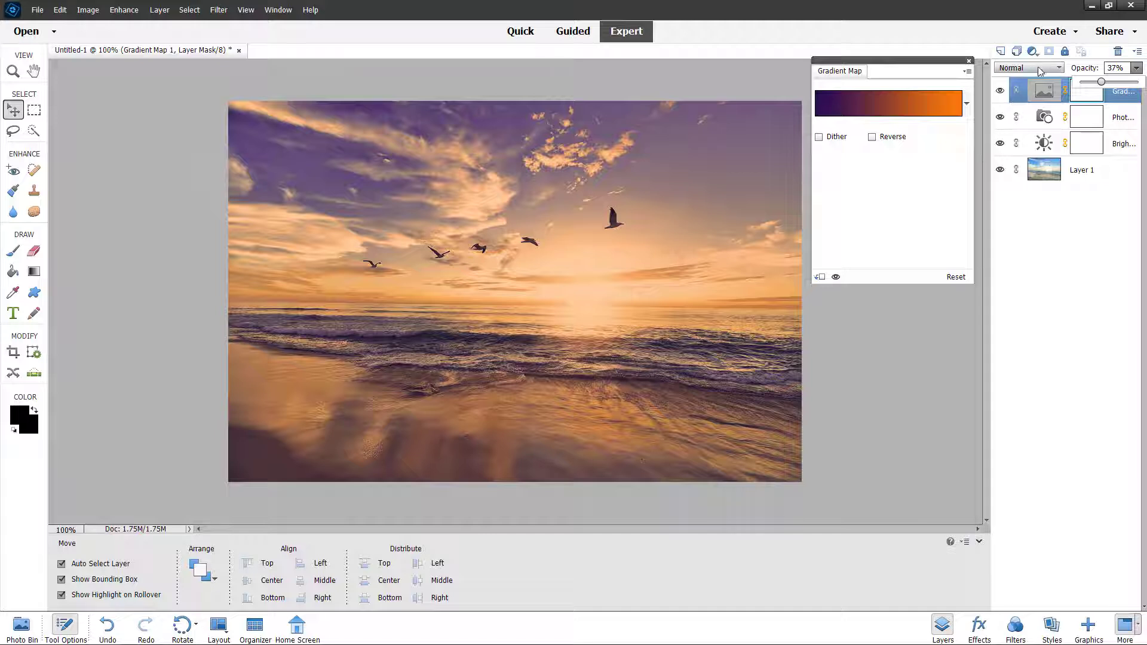
Step: Add an Invert adjustment layer on top of the stack and hide it
click(1033, 52)
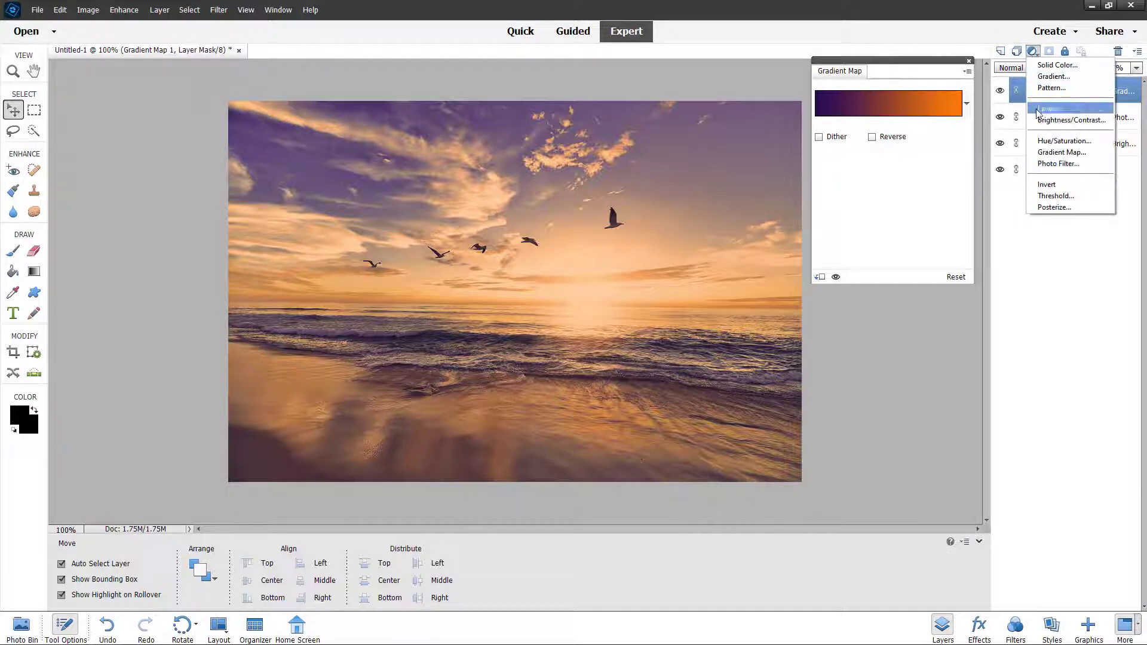
click(1047, 185)
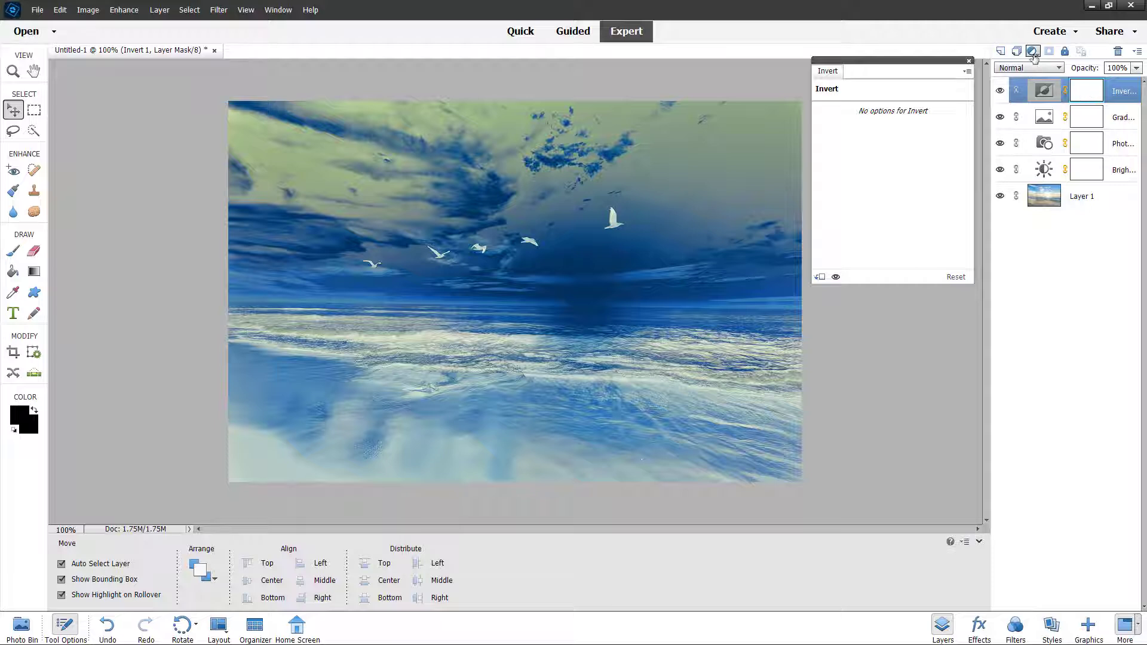
click(1000, 92)
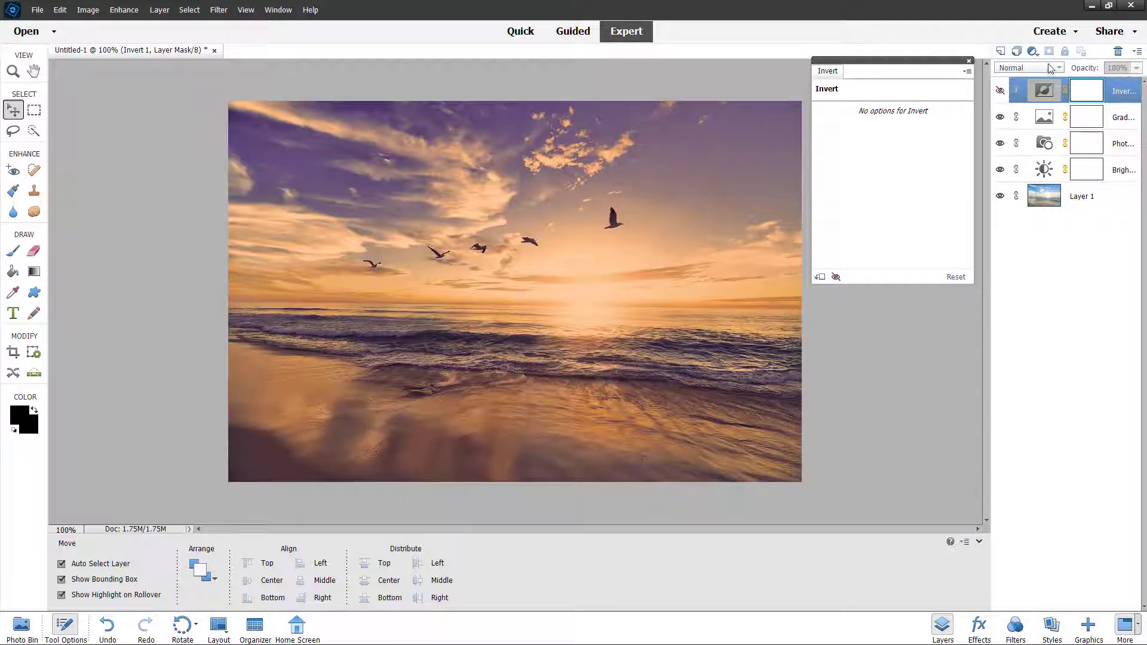
Step: Add a Posterize adjustment layer set to 13 levels
click(1034, 52)
click(1054, 207)
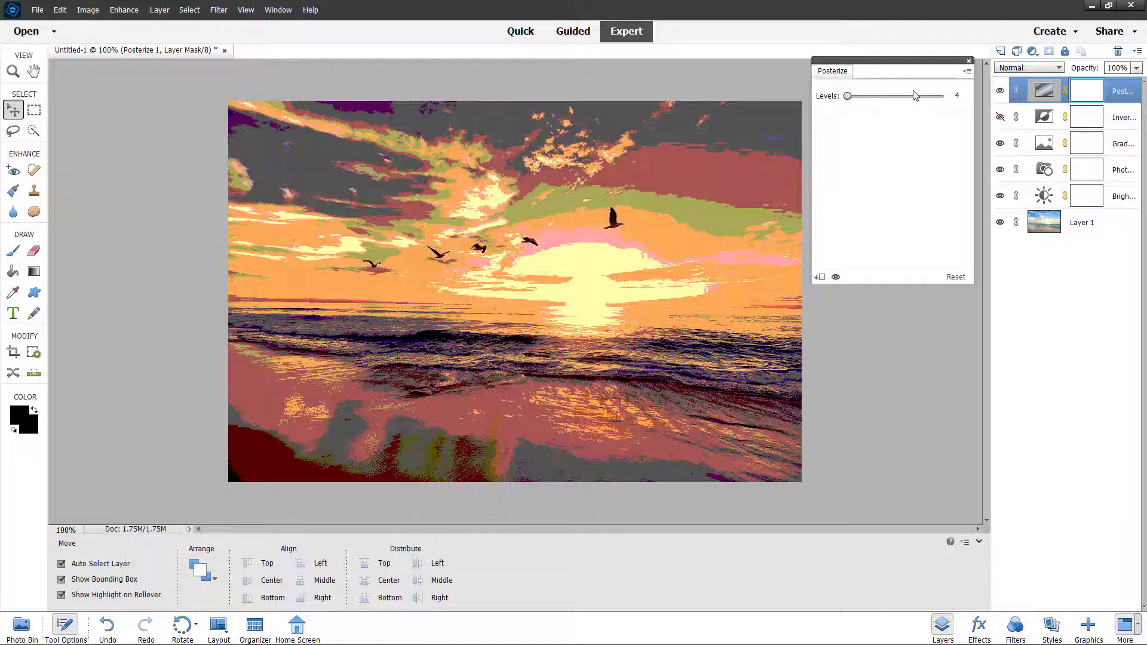
mouse_move(850, 97)
mouse_down()
mouse_move(971, 107)
mouse_move(851, 102)
mouse_up()
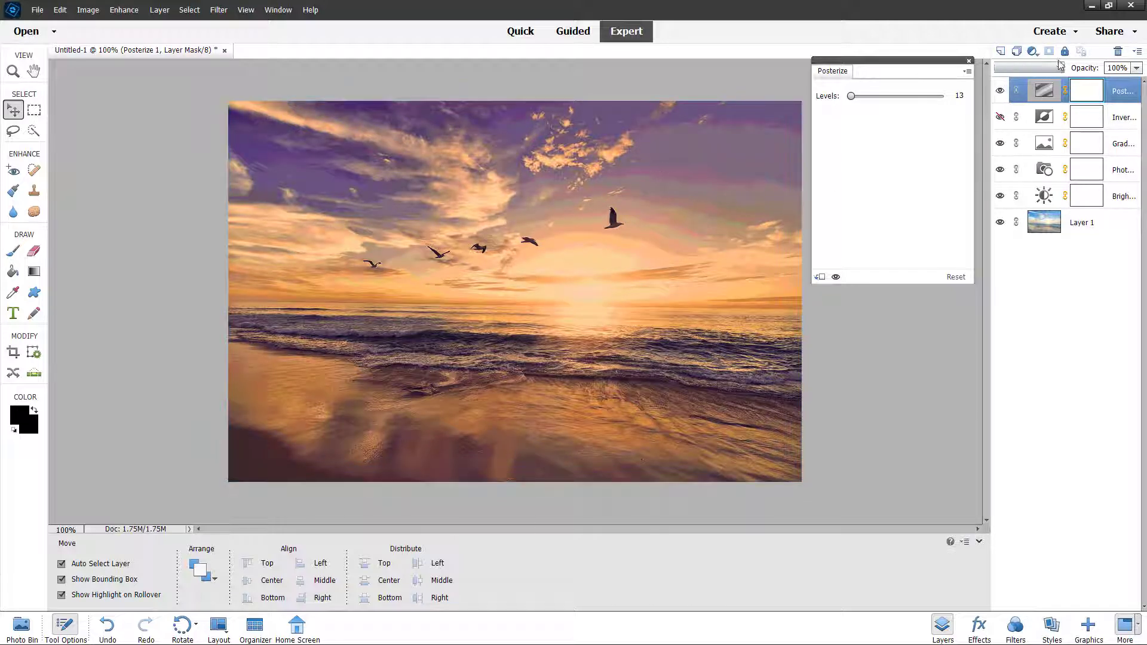
Step: Add a Threshold adjustment layer set to 150, and hide both the Threshold and Posterize layers
click(1033, 51)
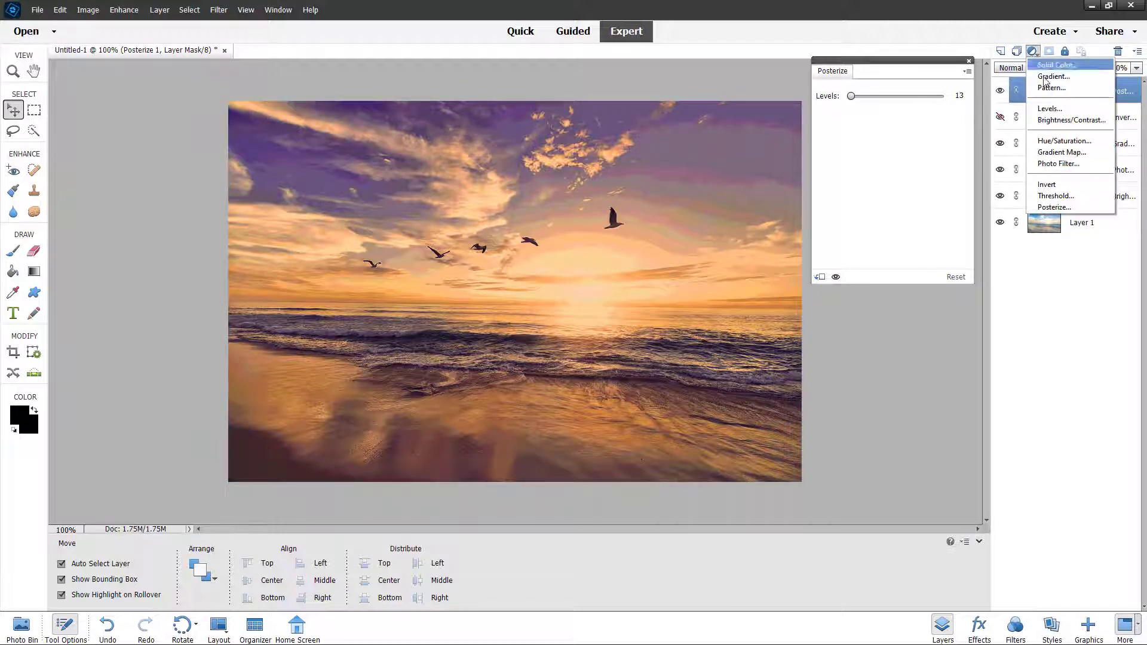
click(1055, 196)
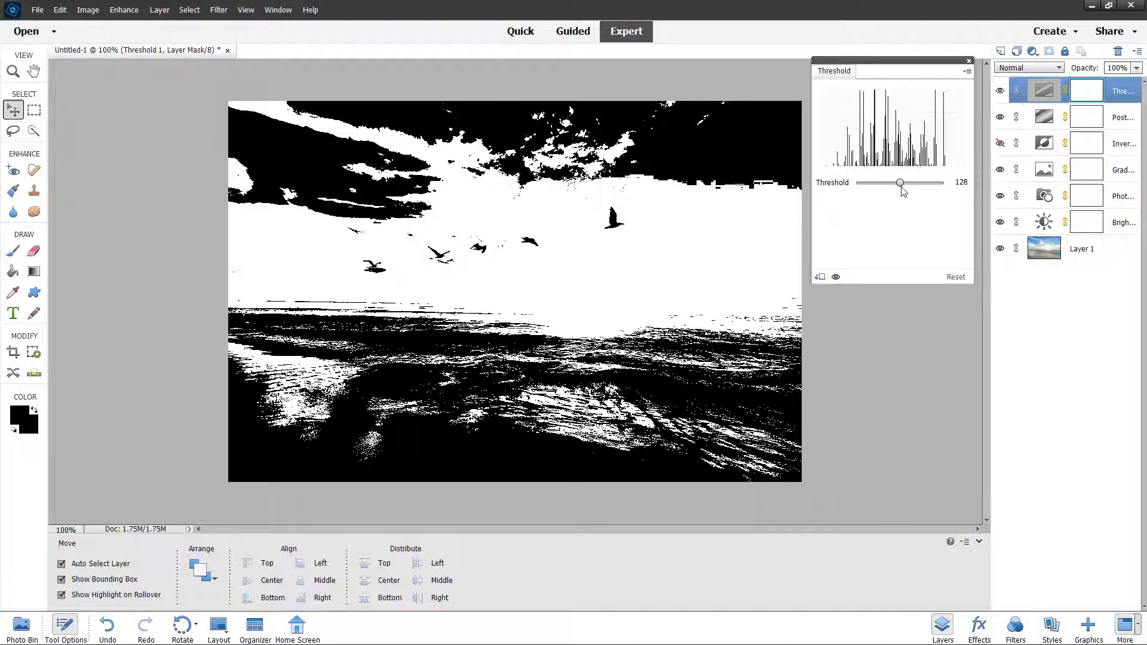
mouse_move(900, 186)
mouse_down()
mouse_move(872, 184)
mouse_move(907, 184)
mouse_up()
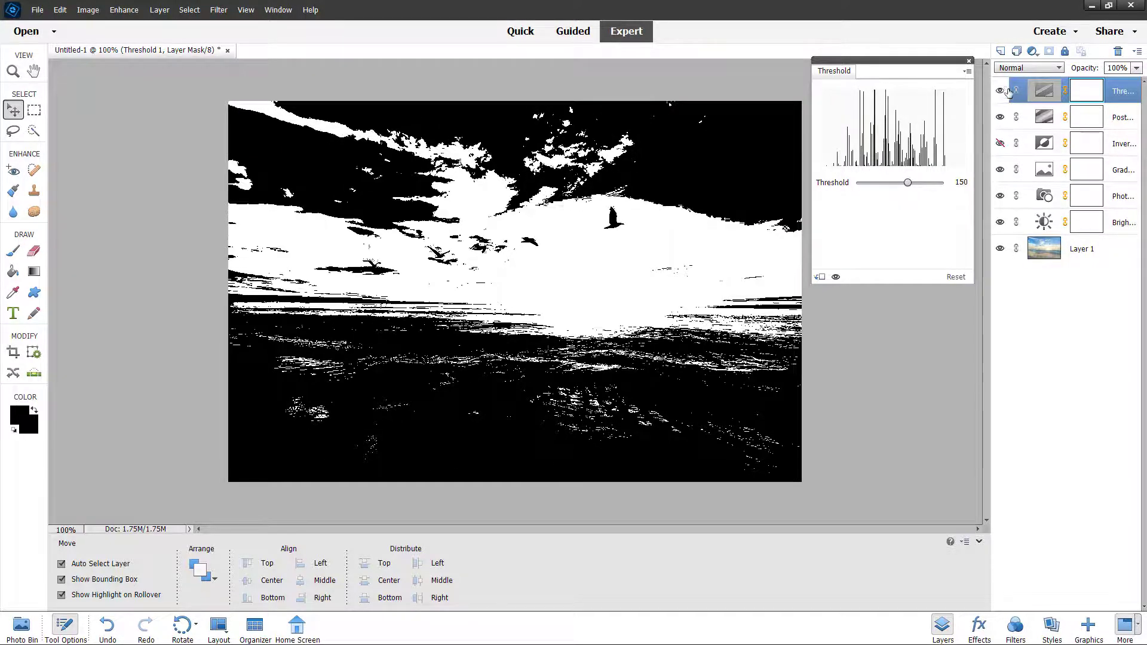
click(1001, 92)
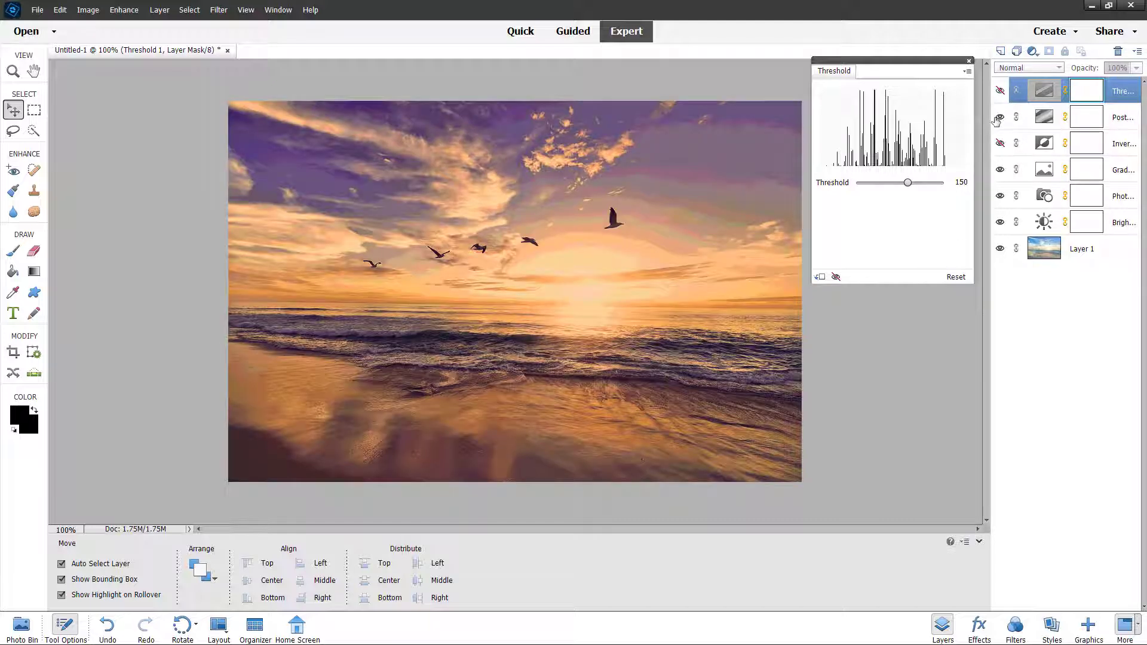
click(1001, 119)
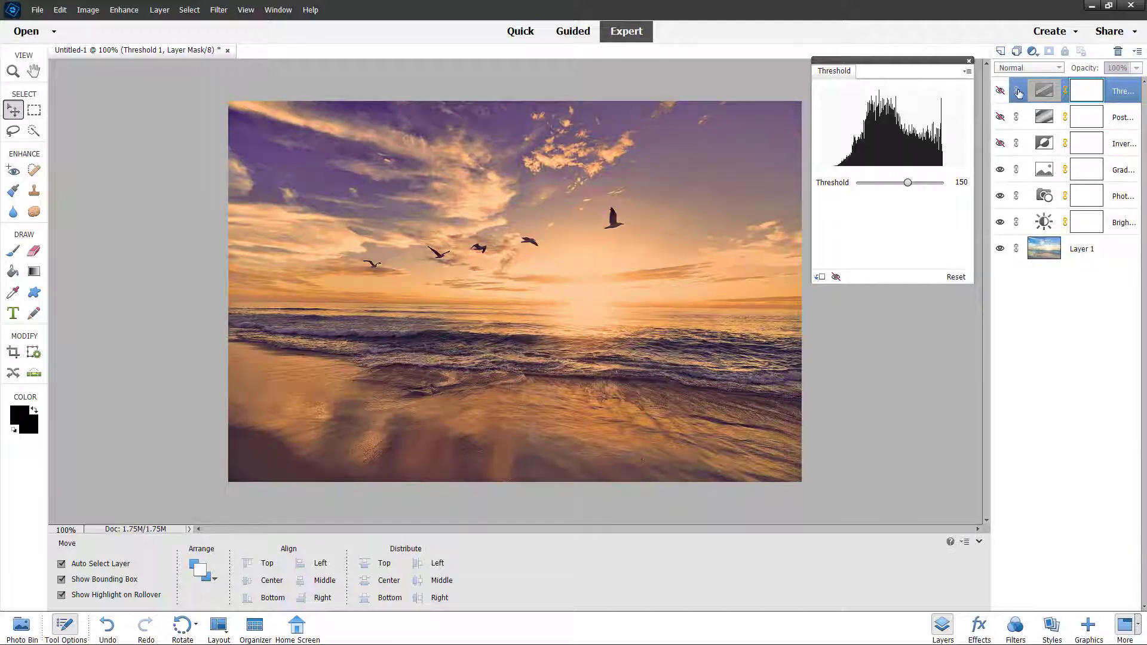
Step: Add a Levels adjustment layer and set the RGB midtone input level to 0.90
click(1033, 51)
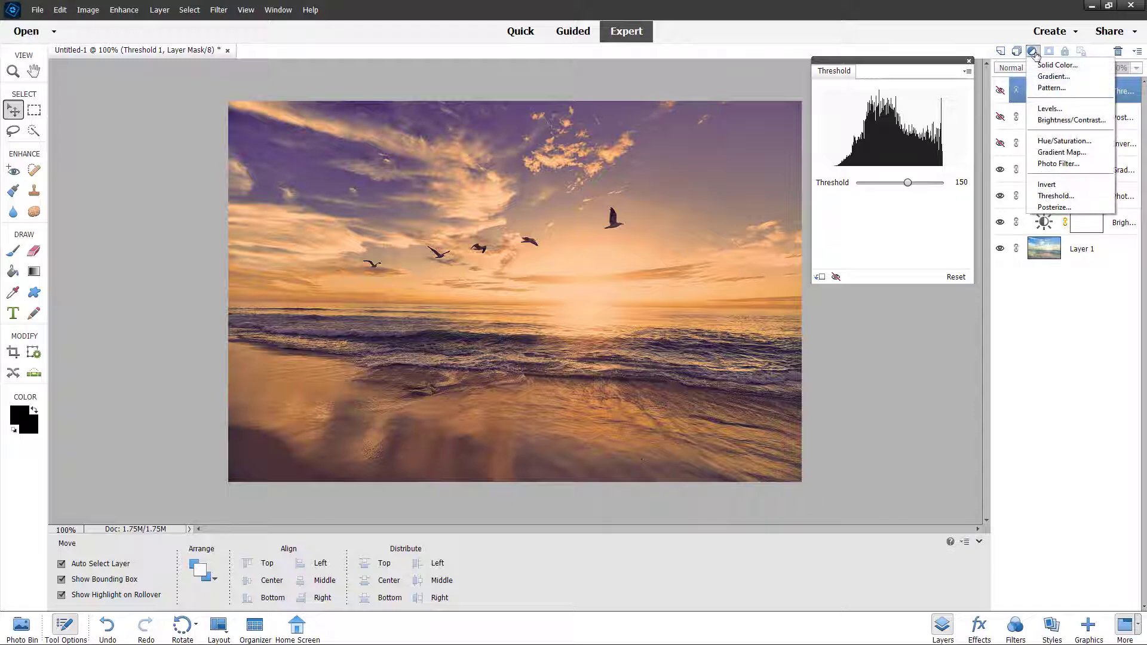
click(1050, 108)
drag(878, 167, 882, 168)
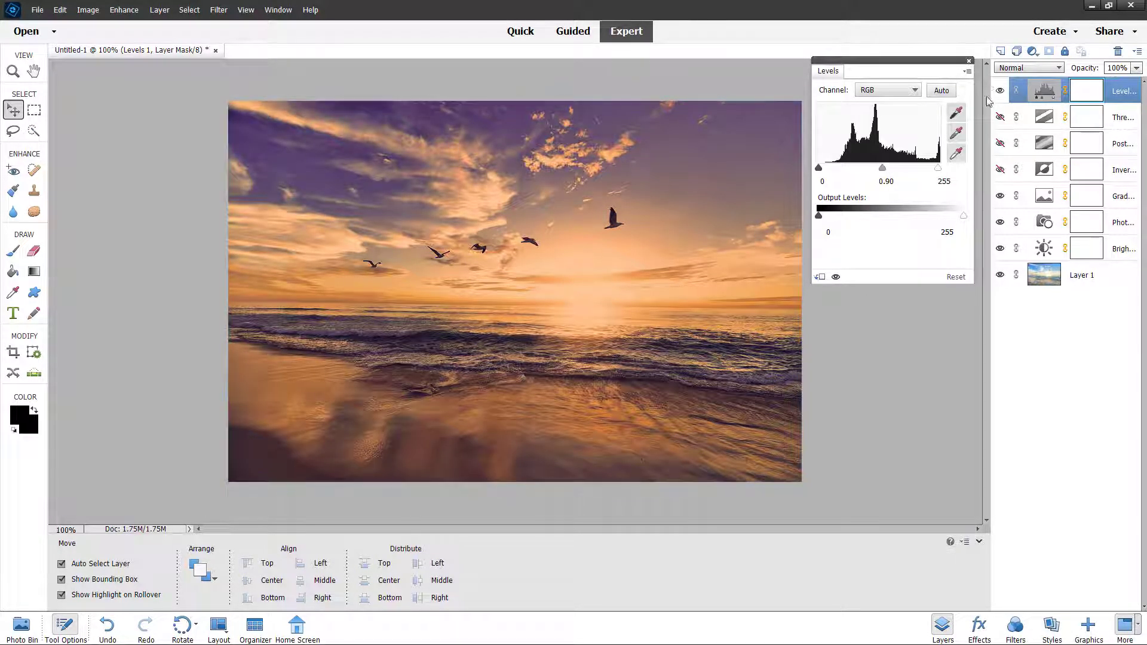
Step: Try a Pattern fill layer at 100% scale above the Levels layer, and undo it
click(1029, 68)
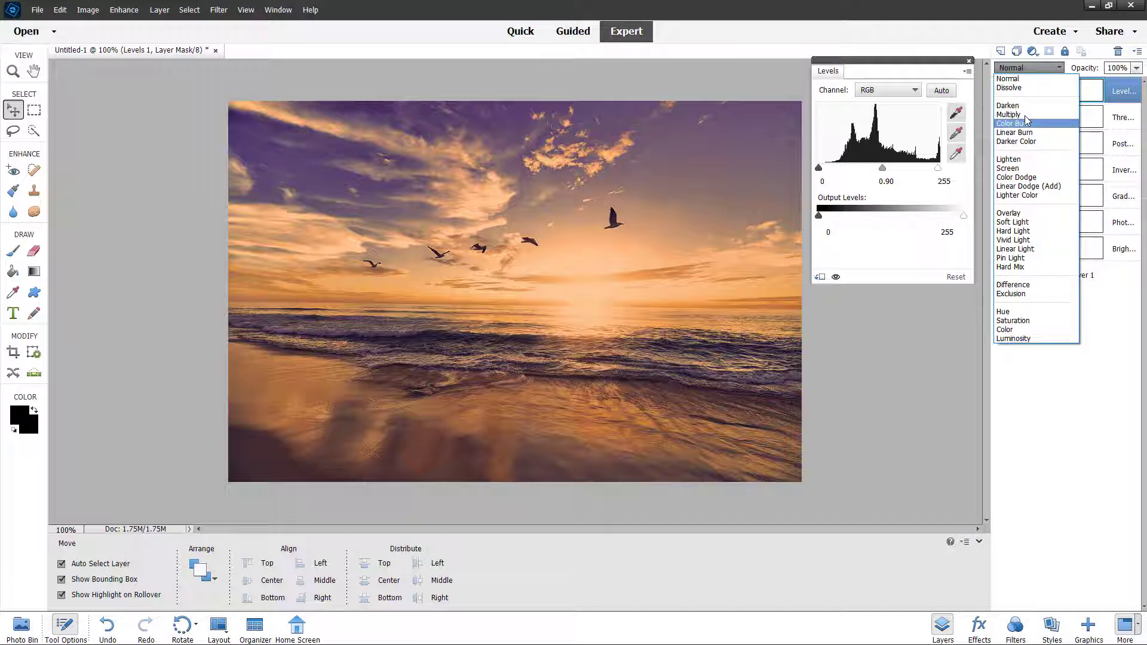
click(1032, 50)
click(1033, 50)
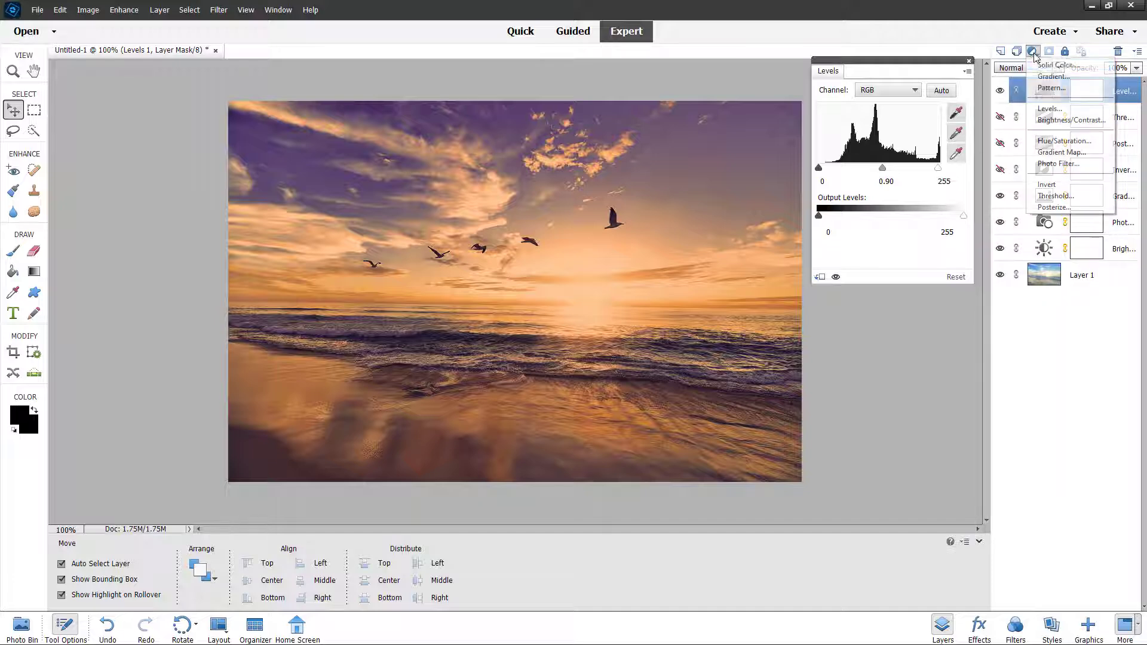
click(1052, 88)
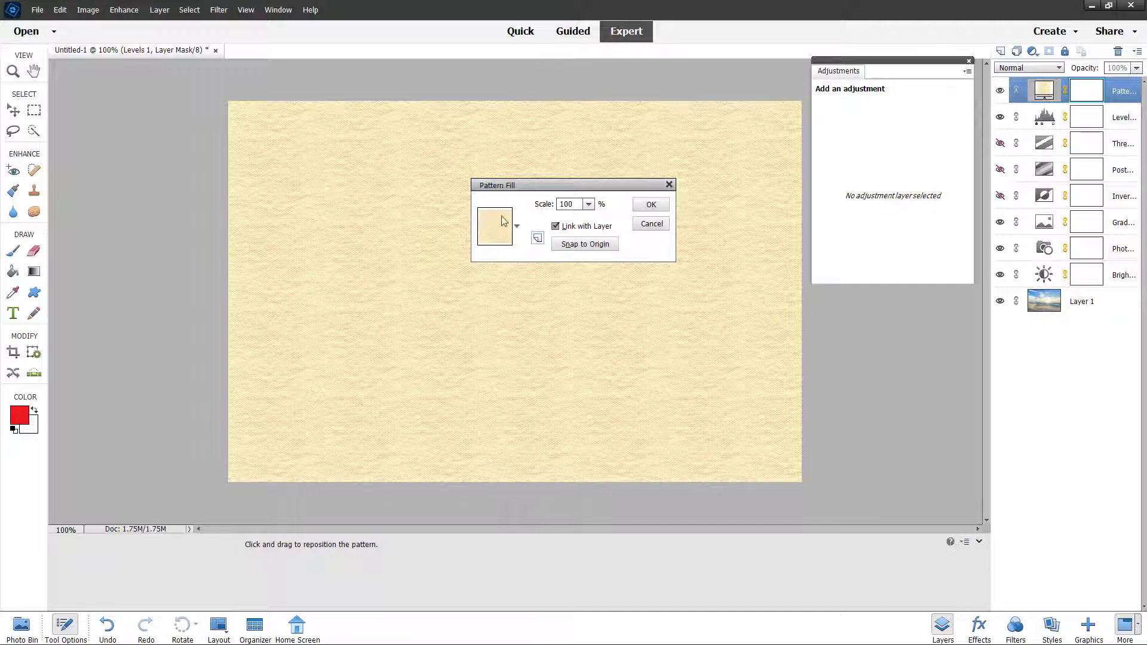
key(Return)
key(ctrl+z)
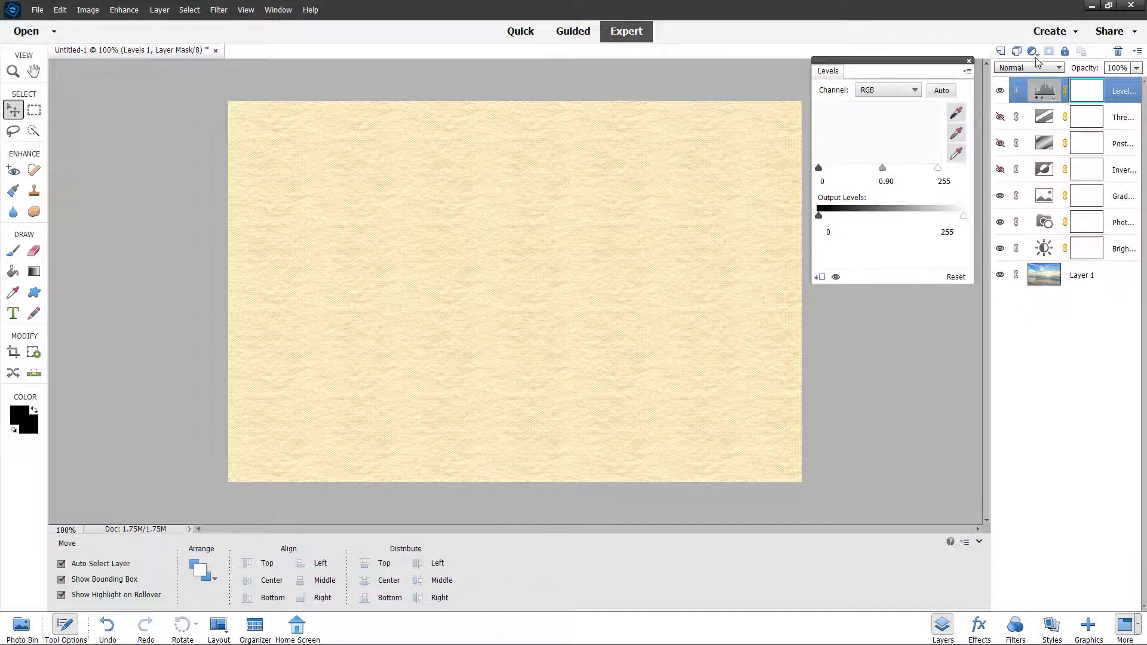
Step: Try a Gradient fill layer with the Transparent Stripes preset in Linear style at 90°, and cancel it
click(1032, 52)
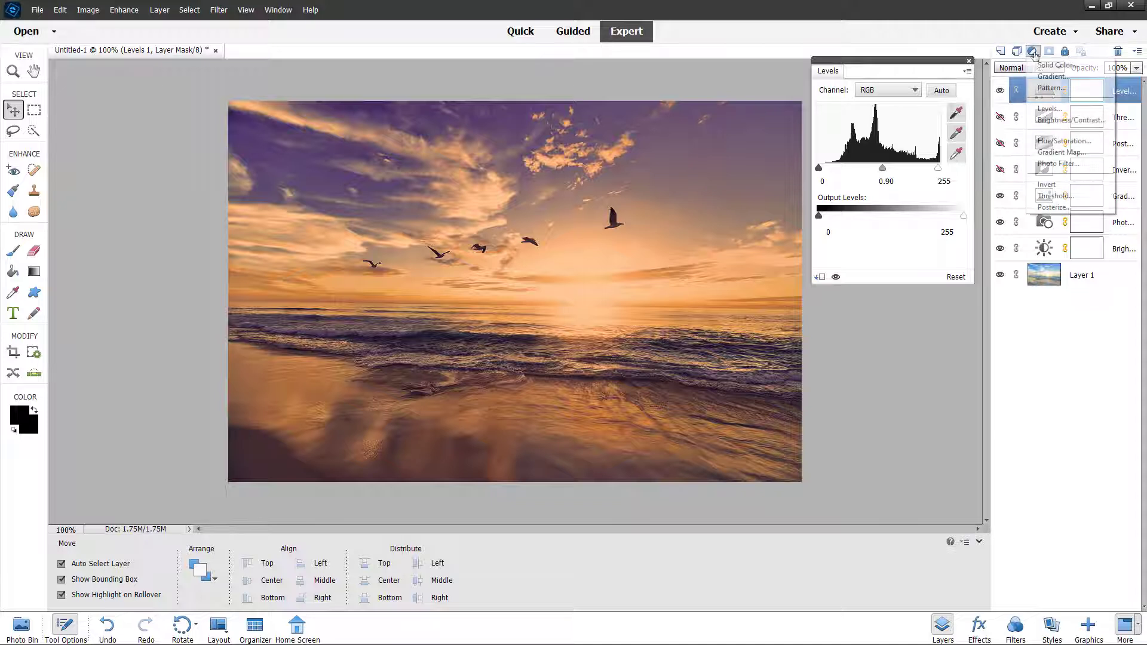
click(1055, 77)
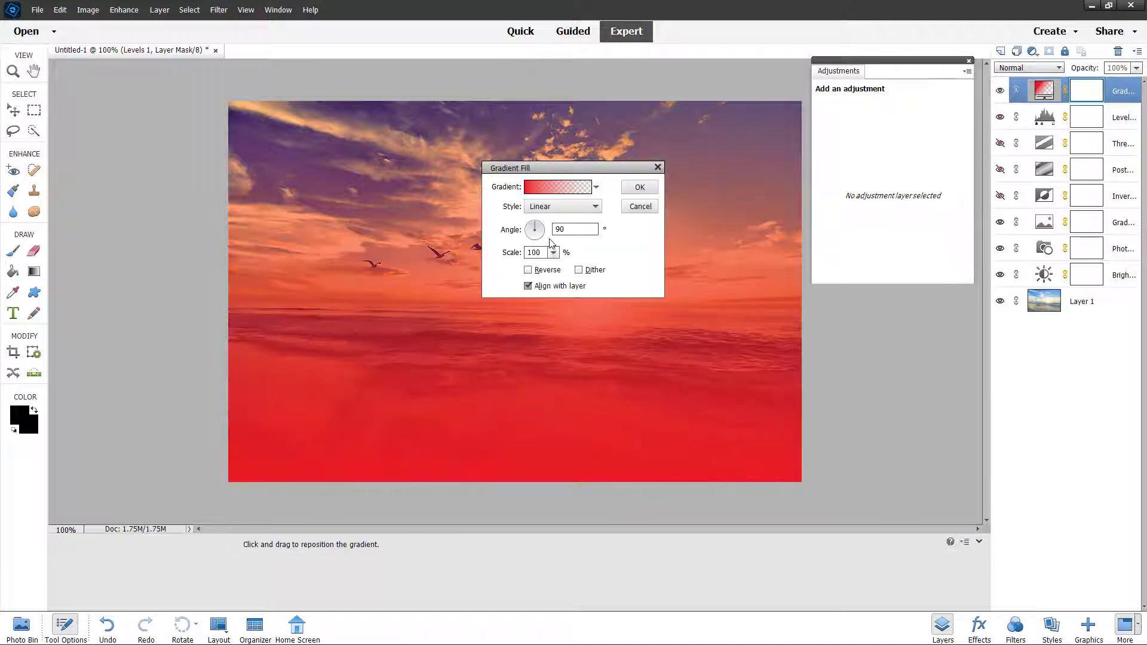
click(557, 187)
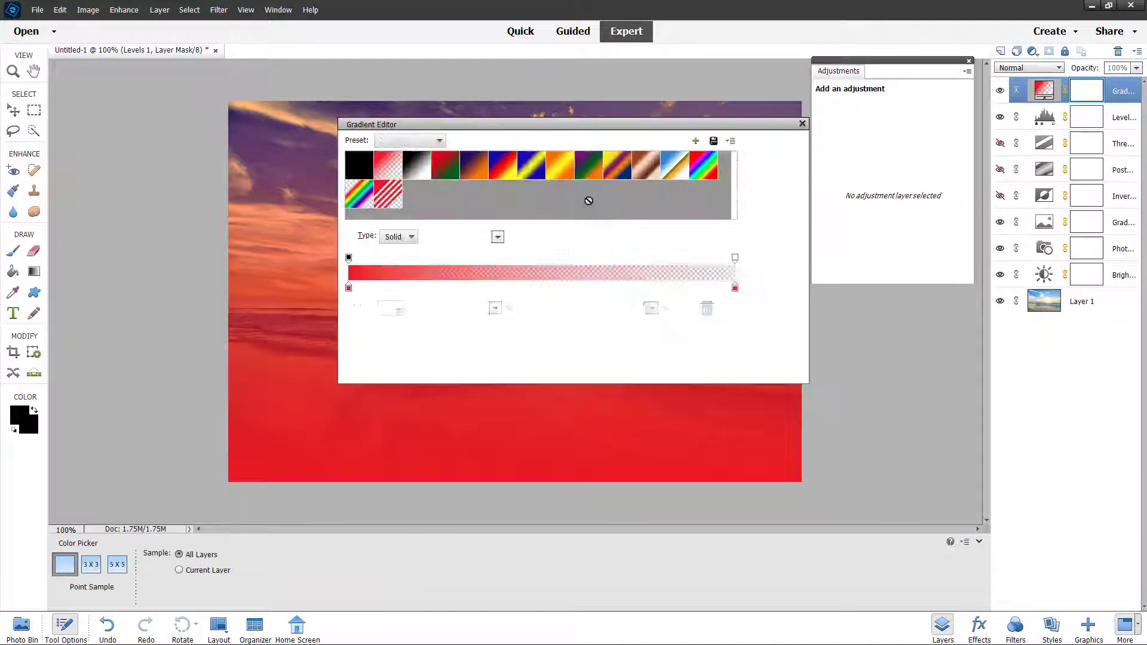
click(388, 194)
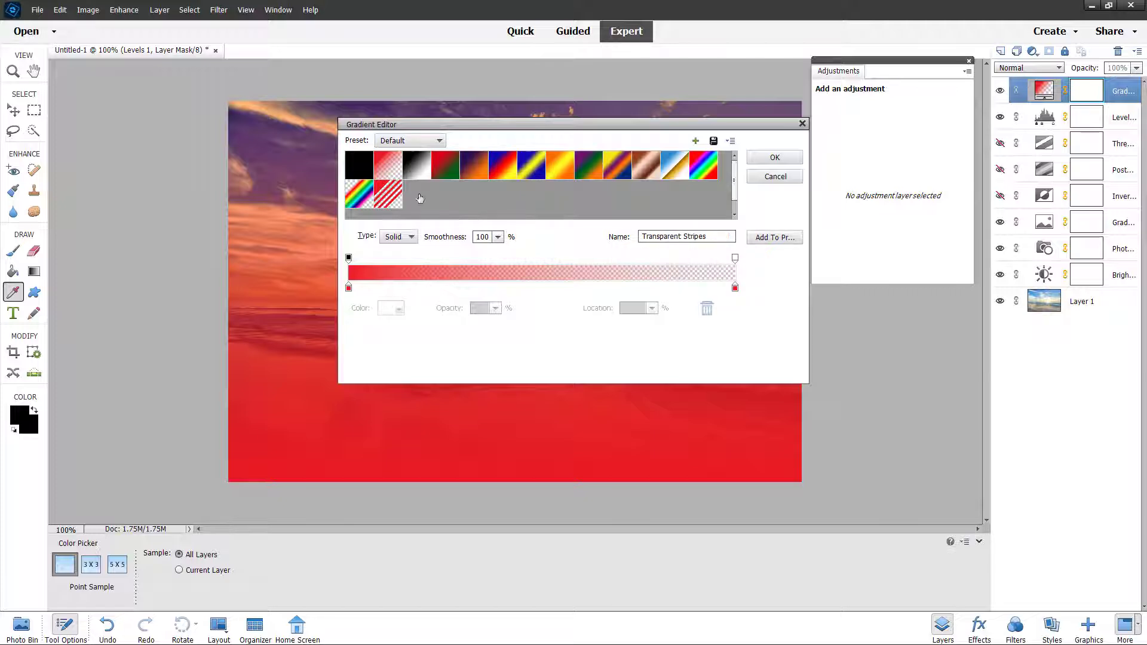
click(775, 157)
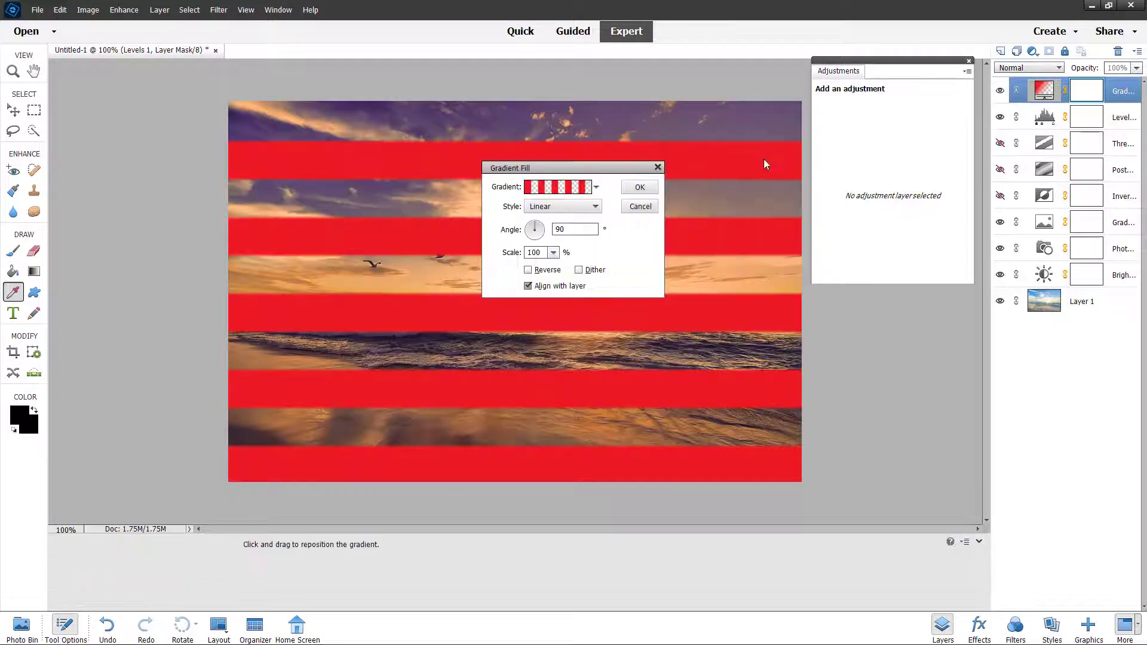
click(639, 207)
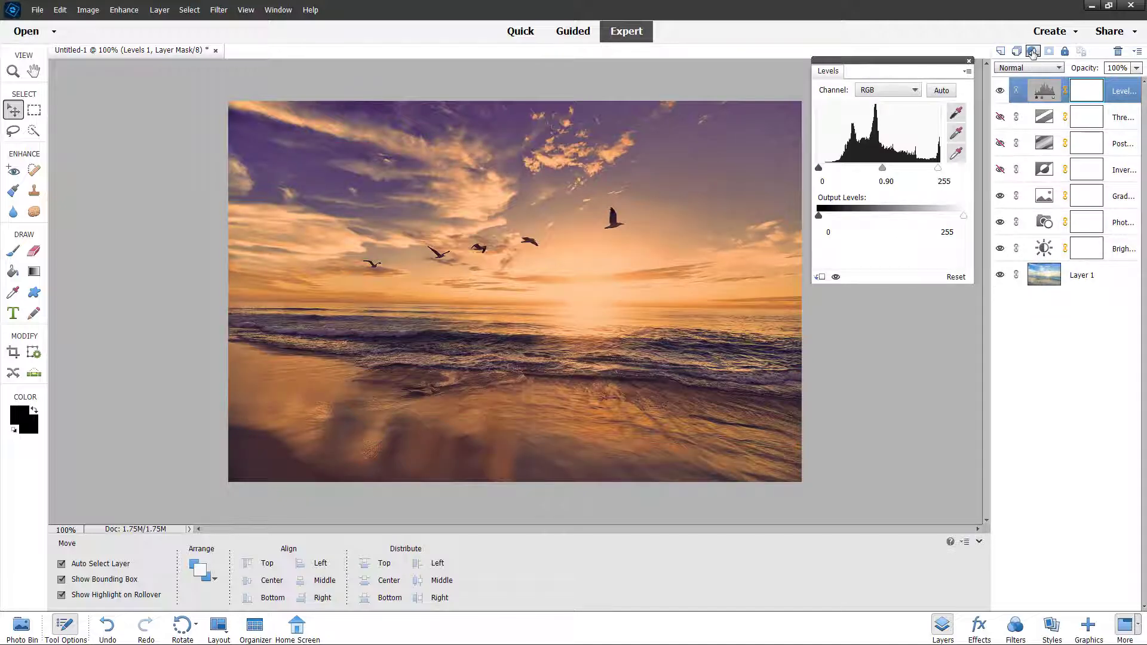
Step: Try a Solid Color fill layer in red ed1c24 above the Levels layer, and cancel it
click(1033, 51)
click(1054, 65)
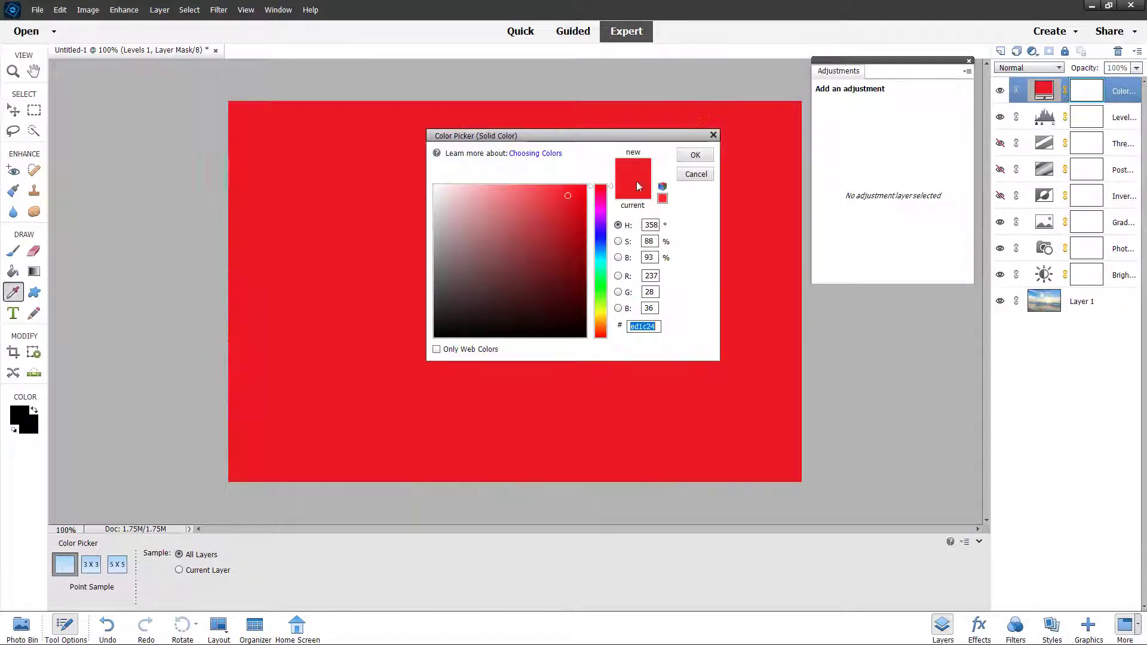
click(696, 174)
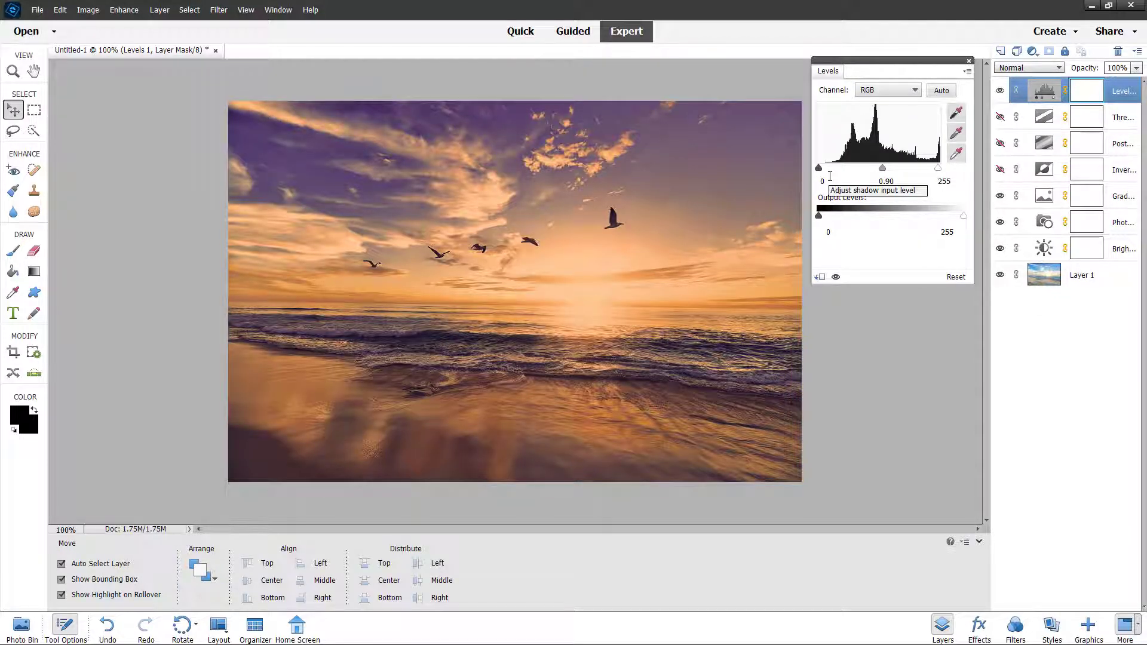
Step: Try Layer 1 at the top of the stack, beneath Levels and beneath Posterize, and return it to the bottom
click(1038, 281)
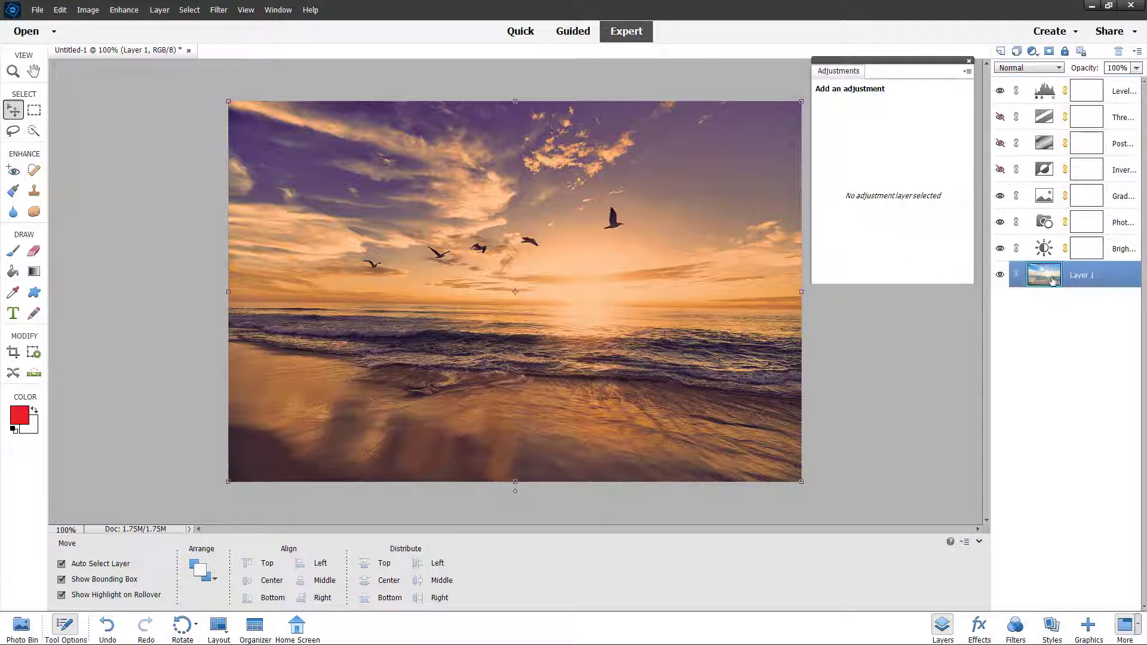
drag(1045, 279, 1055, 81)
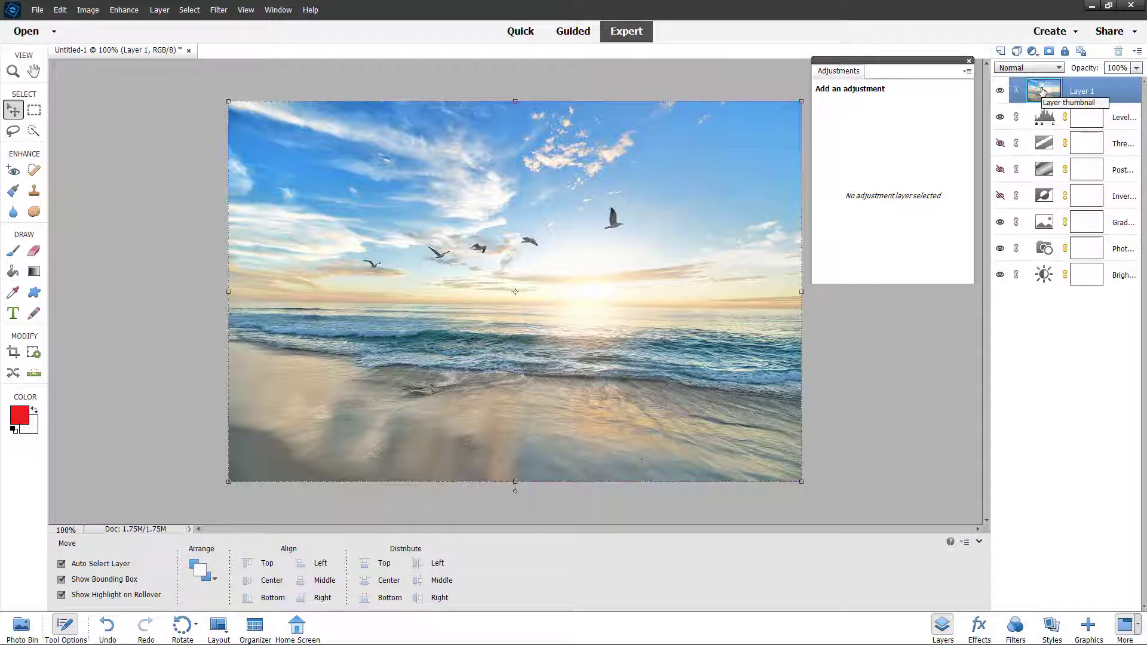
drag(1042, 91, 1050, 126)
drag(1050, 128, 1049, 126)
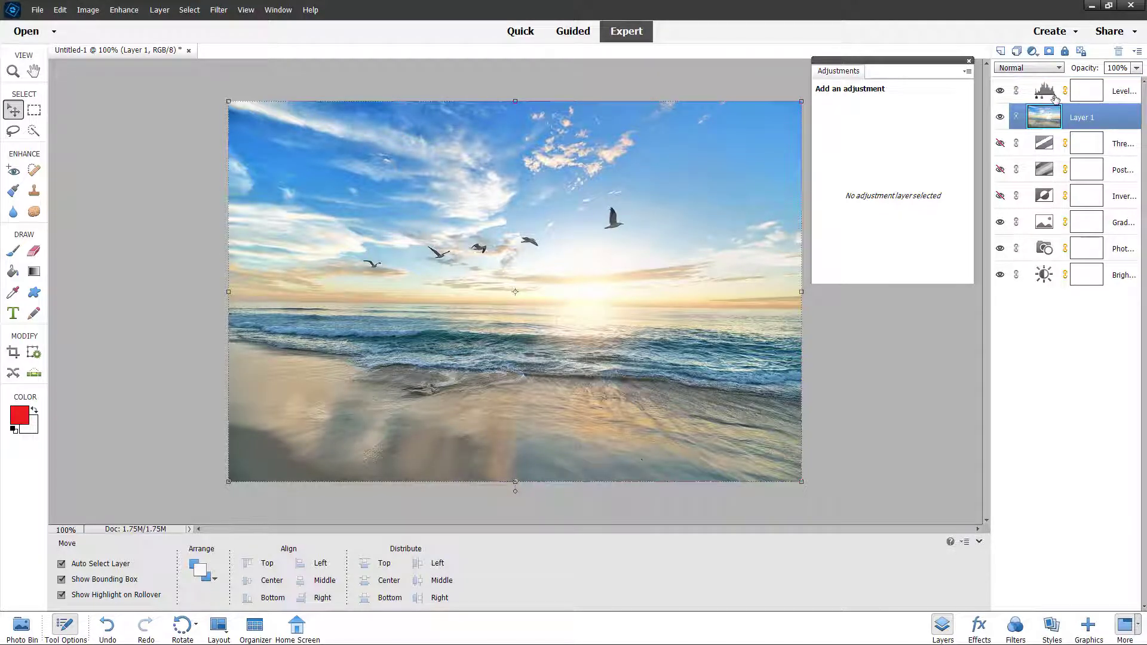
drag(1048, 116, 1049, 179)
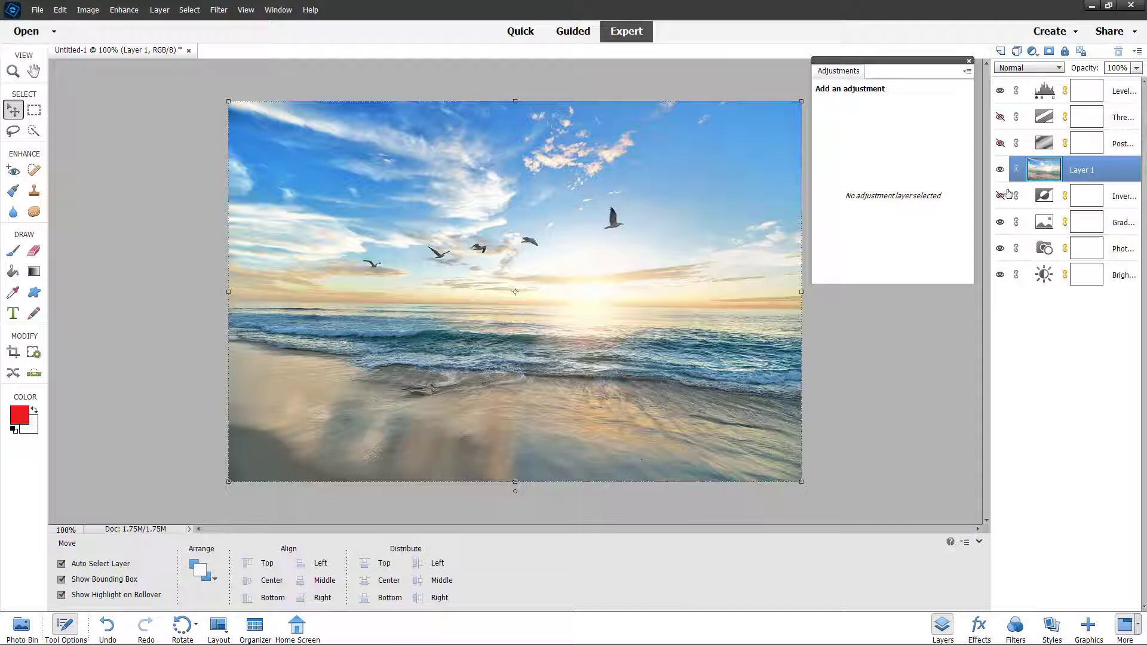
drag(1047, 181, 1050, 293)
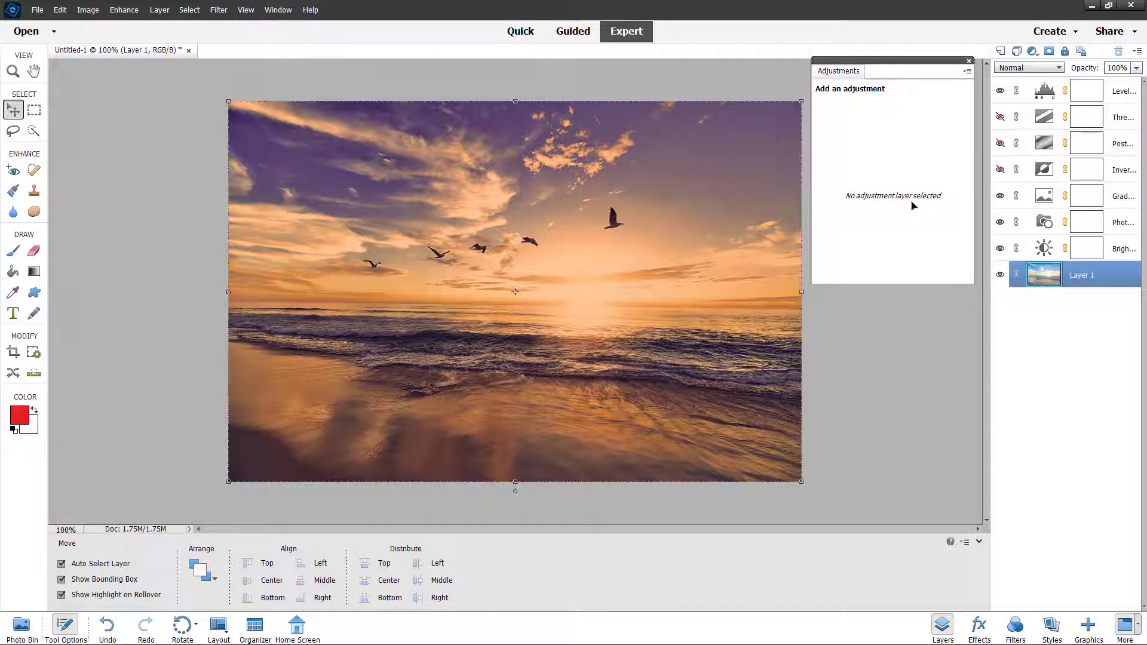